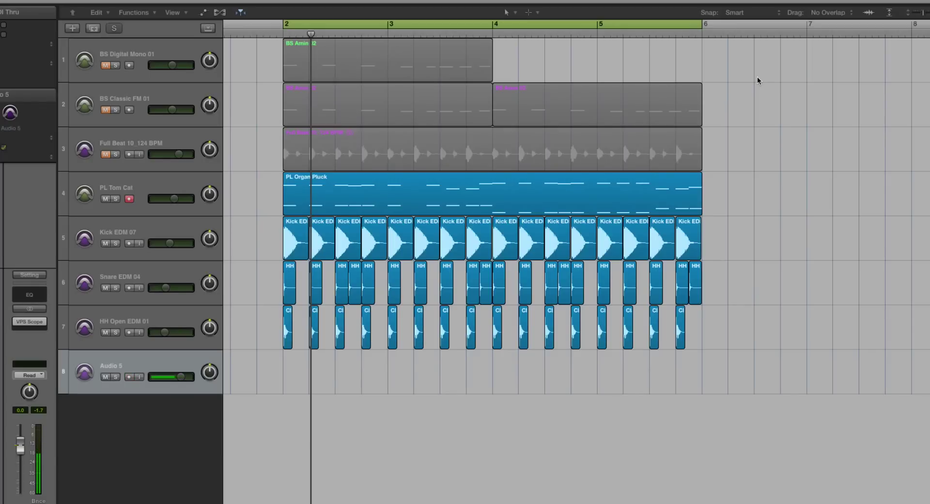
- Open the Massive instrument on the PL Tom Cat track and place its window clear of the track headers
{"action": "left_click", "coordinate": [175, 192]}
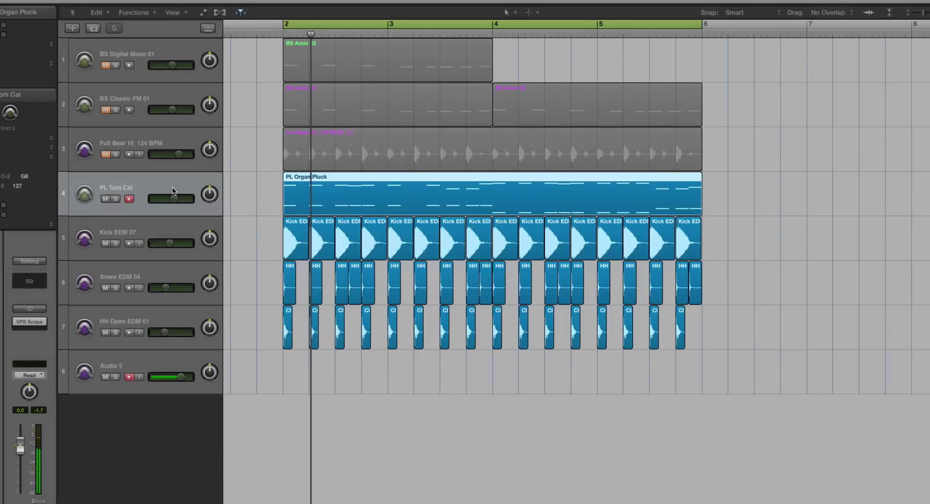
{"action": "left_click", "coordinate": [42, 307]}
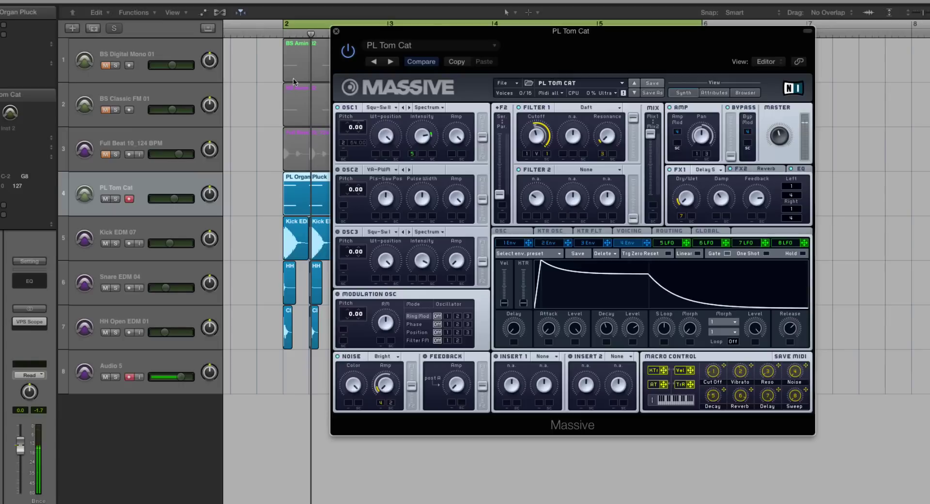
{"action": "left_click_drag", "start_coordinate": [386, 31], "coordinate": [319, 80]}
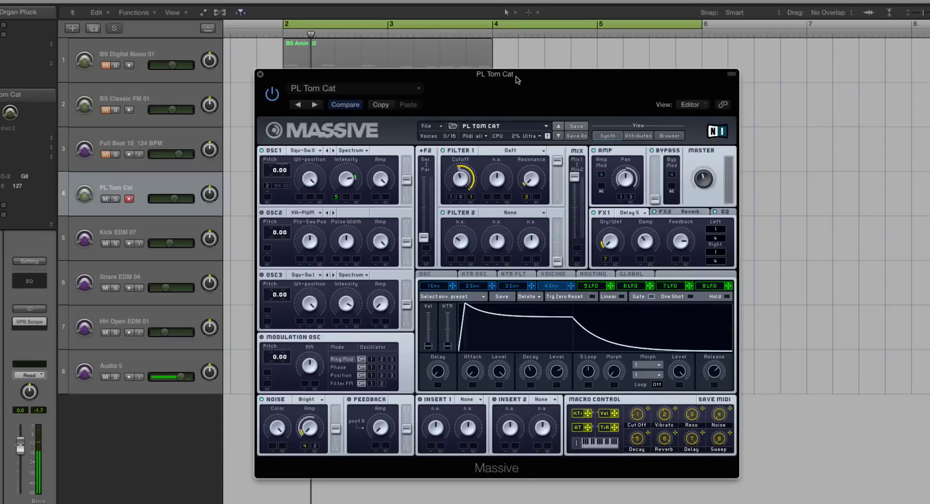
{"action": "left_click_drag", "start_coordinate": [517, 79], "coordinate": [539, 8]}
{"action": "left_click_drag", "start_coordinate": [419, 3], "coordinate": [486, 66]}
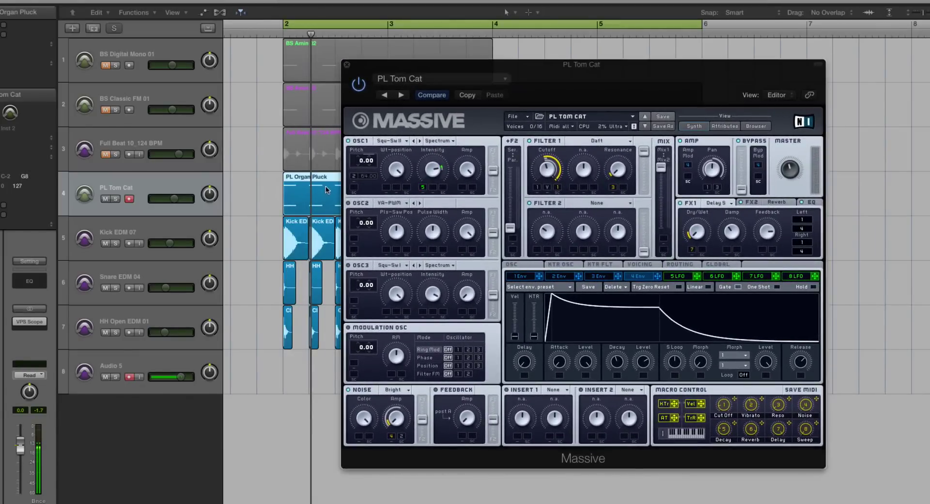
- Play the PL Organ Pluck region on its own and shorten the decay of envelope 4
{"action": "left_click", "coordinate": [326, 185]}
{"action": "key", "text": "space"}
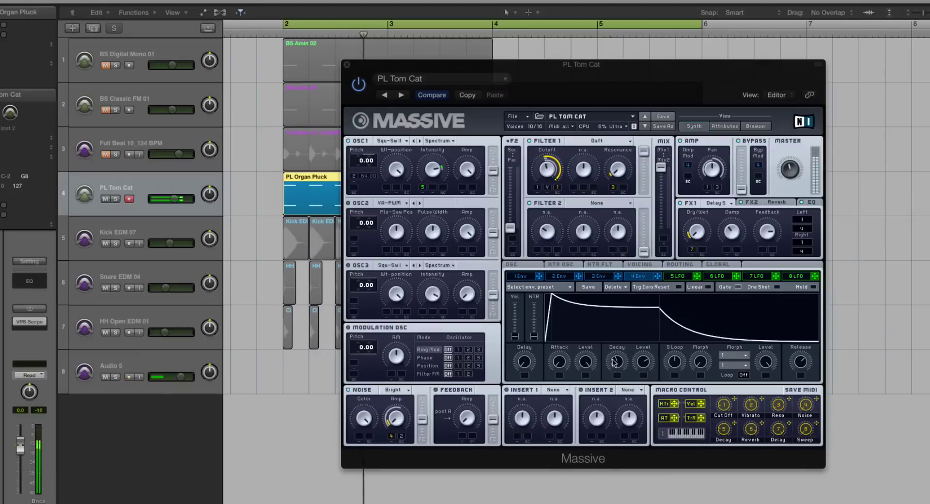
{"action": "mouse_move", "coordinate": [618, 362]}
{"action": "left_mouse_down"}
{"action": "mouse_move", "coordinate": [626, 372]}
{"action": "mouse_move", "coordinate": [622, 350]}
{"action": "left_mouse_up"}
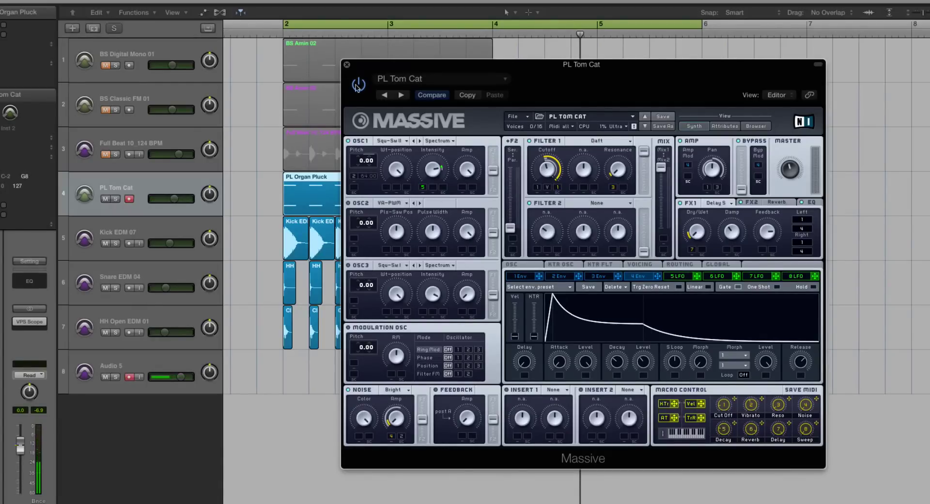
- Fine-tune envelope 4's decay and raise the PL Tom Cat track volume slightly while the full loop plays
{"action": "left_click_drag", "start_coordinate": [360, 65], "coordinate": [406, 65]}
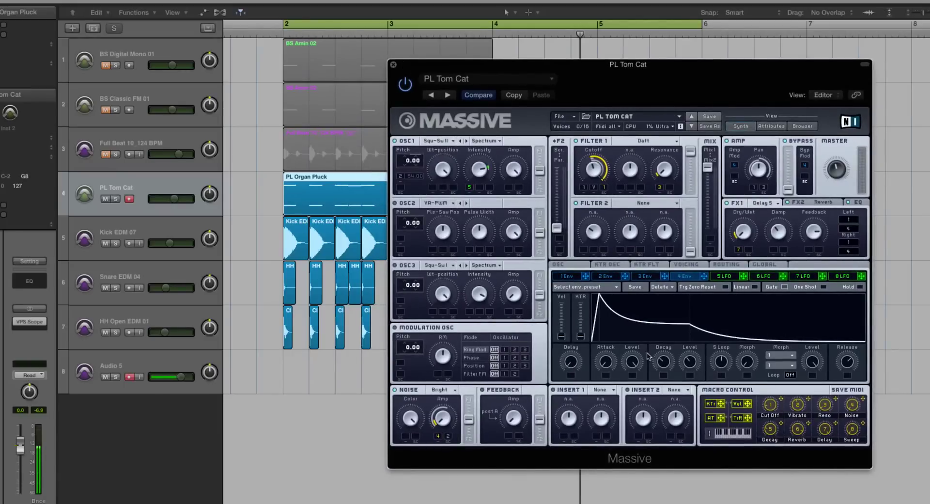
{"action": "left_click_drag", "start_coordinate": [665, 360], "coordinate": [664, 359]}
{"action": "key", "text": "space"}
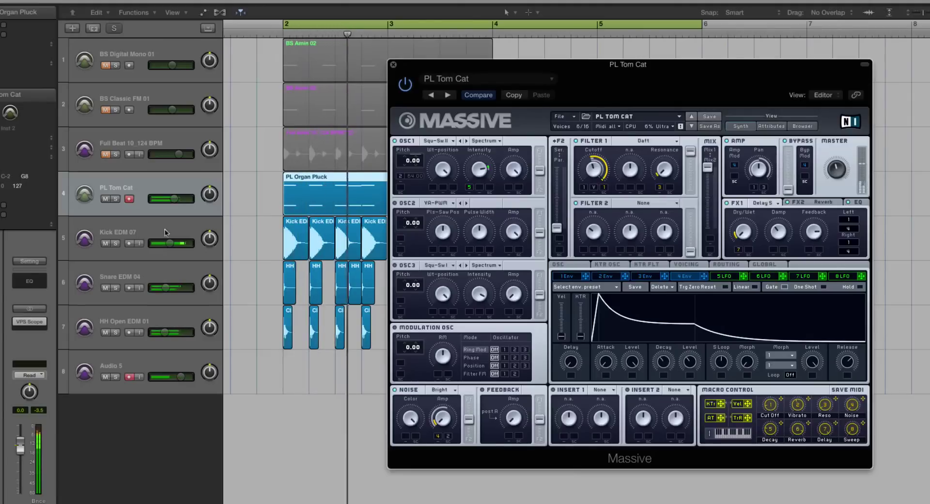
{"action": "left_click_drag", "start_coordinate": [175, 199], "coordinate": [178, 199]}
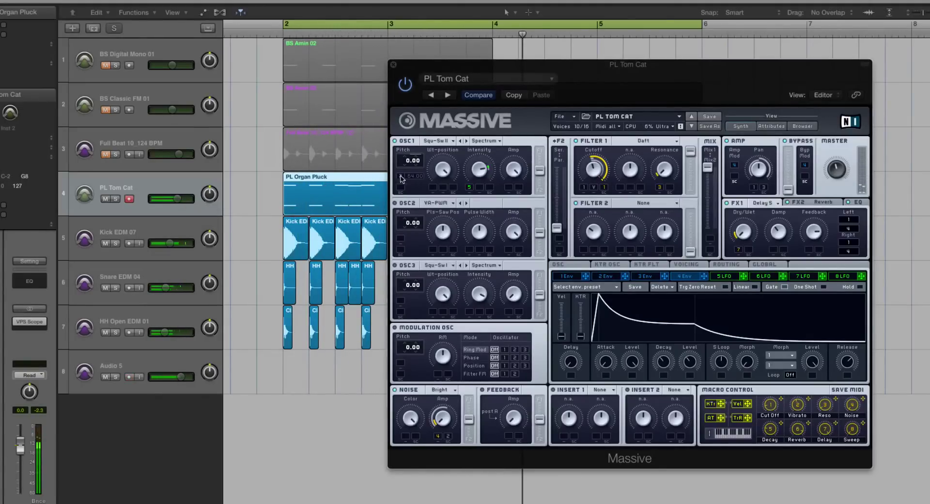
- Enable the modulation on oscillator 1's pitch, the noise amp, the filter 1 cutoff and the amp pan, and play the loop
{"action": "left_click", "coordinate": [400, 179]}
{"action": "left_click", "coordinate": [448, 435]}
{"action": "left_click", "coordinate": [594, 188]}
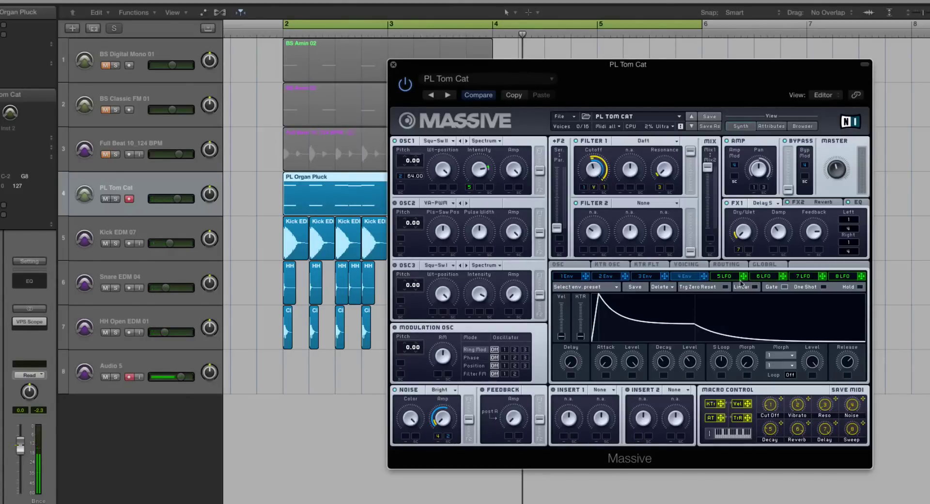
{"action": "left_click", "coordinate": [757, 188]}
{"action": "key", "text": "space"}
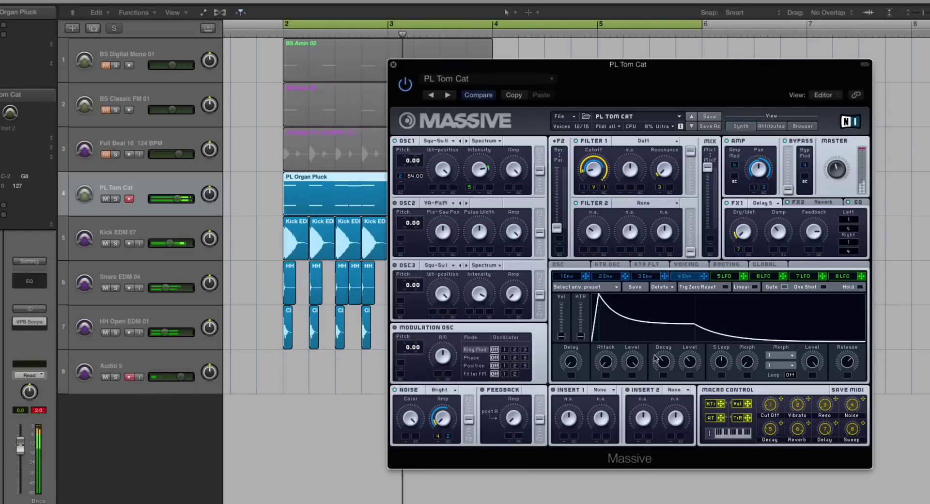
- Readjust envelope 4's decay stage on PL Tom Cat, and close the Massive window
{"action": "mouse_move", "coordinate": [667, 362]}
{"action": "left_mouse_down"}
{"action": "mouse_move", "coordinate": [671, 354]}
{"action": "mouse_move", "coordinate": [664, 370]}
{"action": "left_mouse_up"}
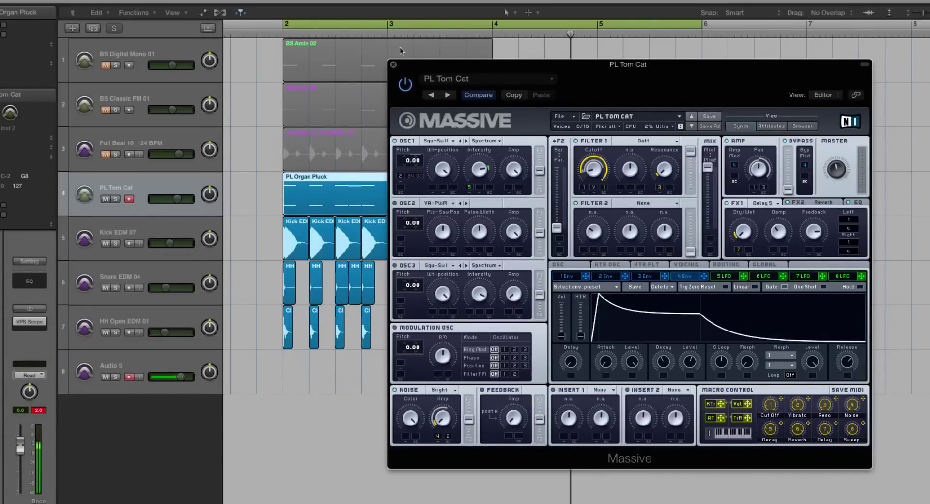
{"action": "left_click_drag", "start_coordinate": [418, 65], "coordinate": [485, 54]}
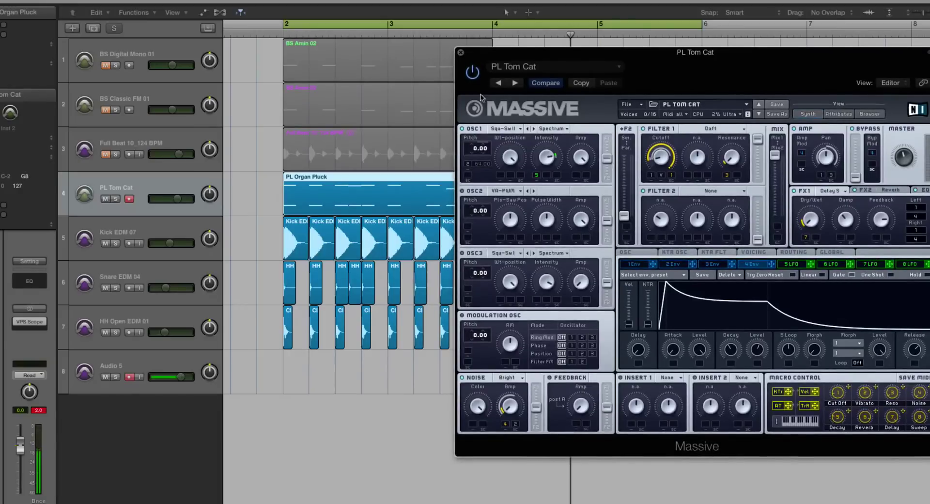
{"action": "left_click", "coordinate": [460, 53]}
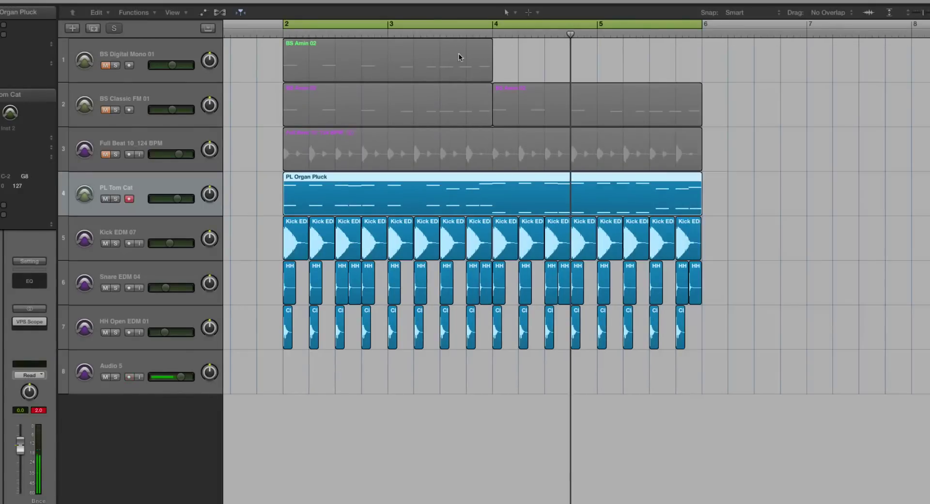
- Create a new track with the same settings below PL Tom Cat and select it
{"action": "key", "text": "super+d"}
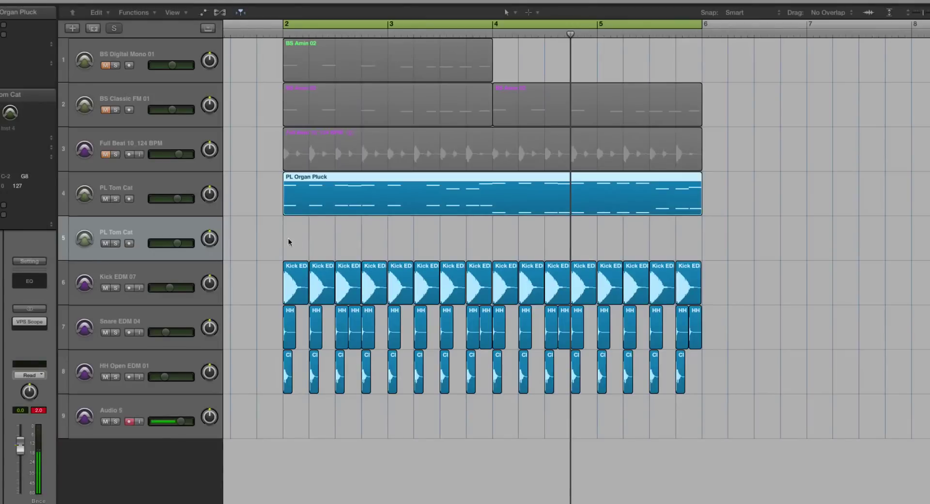
{"action": "left_click", "coordinate": [139, 201]}
{"action": "left_click", "coordinate": [149, 228]}
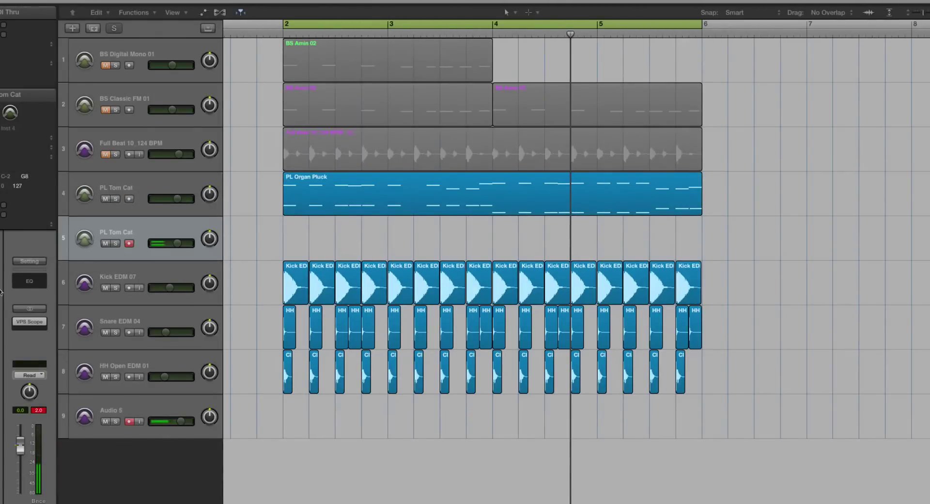
- Open Massive on the new track, initialise it to a new sound, and bring its window fully into view
{"action": "key", "text": "v"}
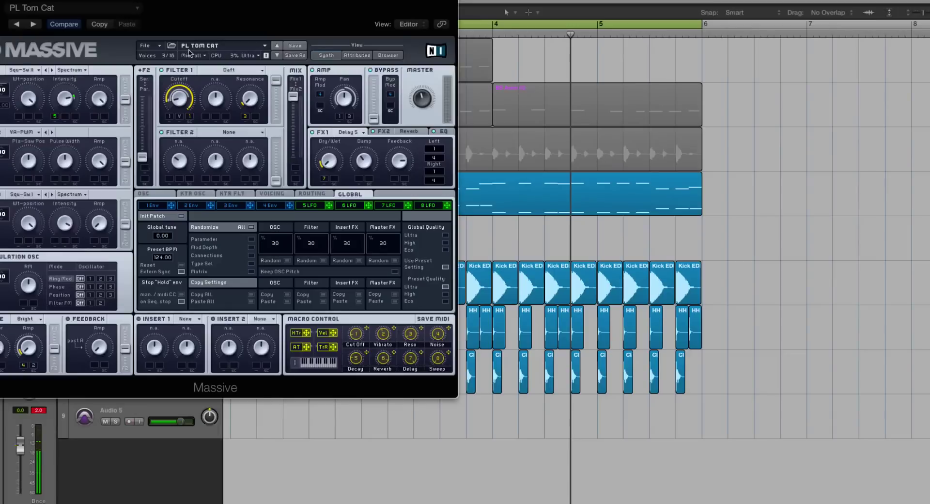
{"action": "left_click", "coordinate": [161, 45]}
{"action": "left_click", "coordinate": [152, 45]}
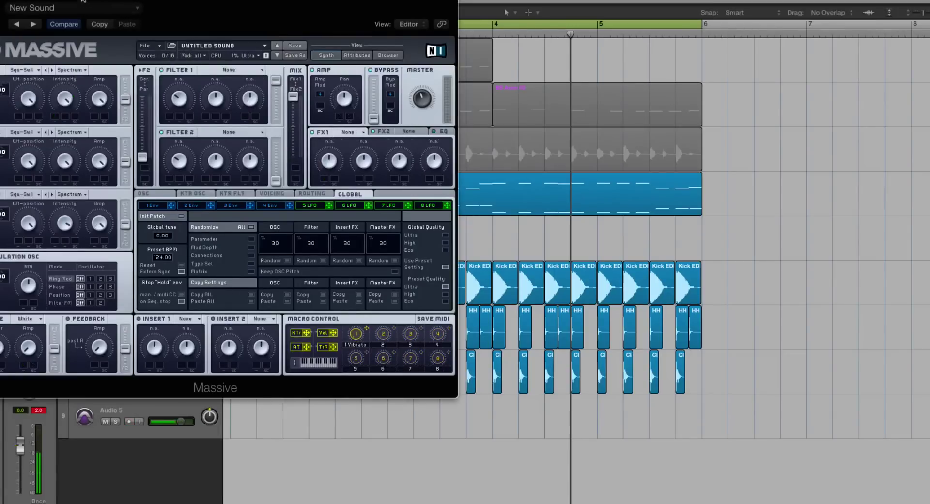
{"action": "left_click_drag", "start_coordinate": [82, 1], "coordinate": [360, 66]}
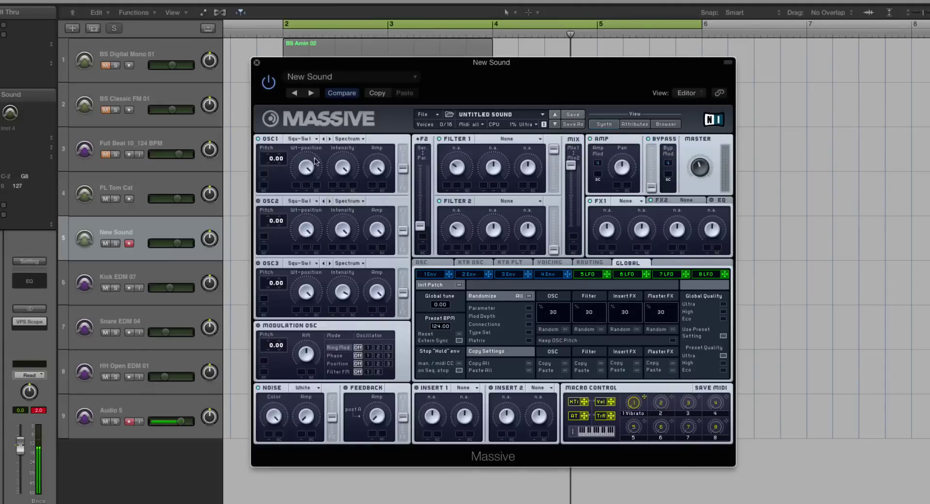
- Set oscillator 1's wavetable to Square-Saw II
{"action": "left_click", "coordinate": [304, 139]}
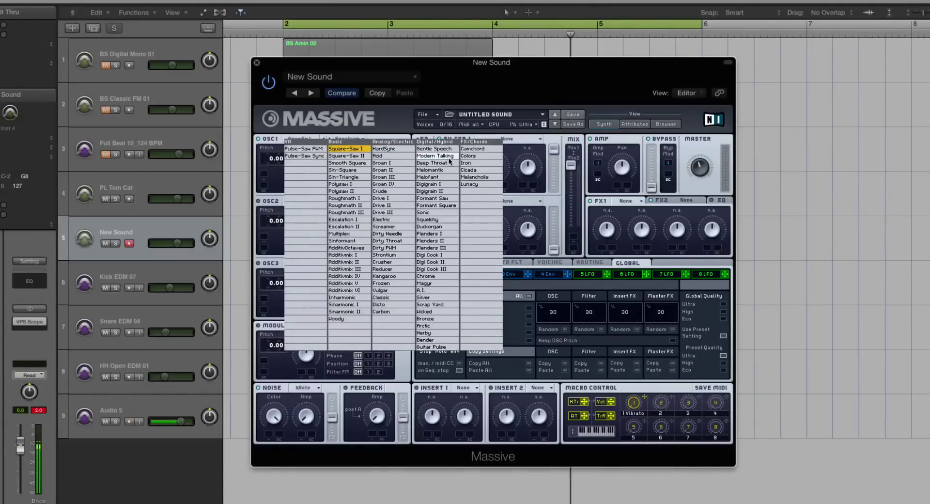
{"action": "left_click", "coordinate": [269, 148]}
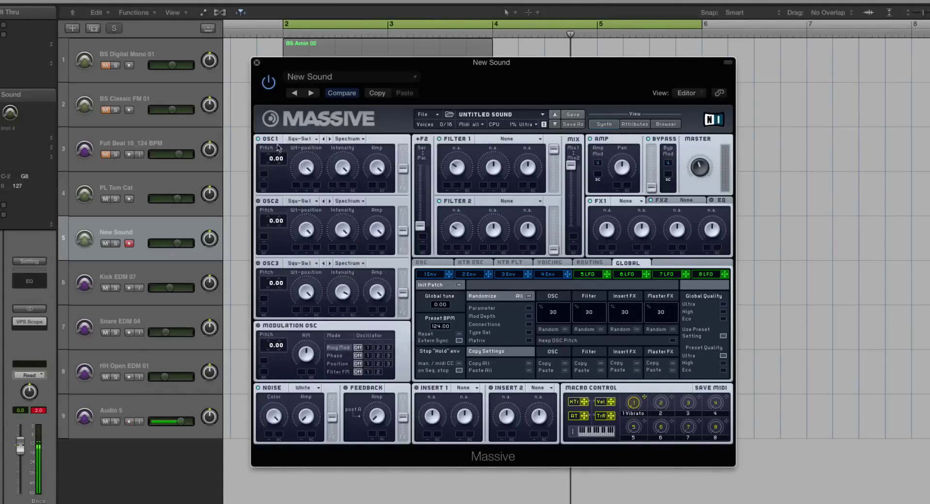
{"action": "left_click", "coordinate": [305, 140]}
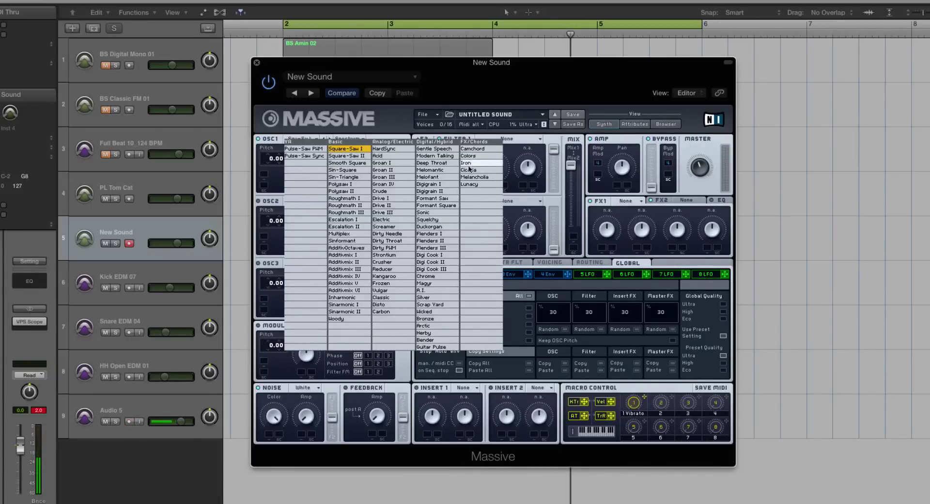
{"action": "left_click", "coordinate": [326, 118]}
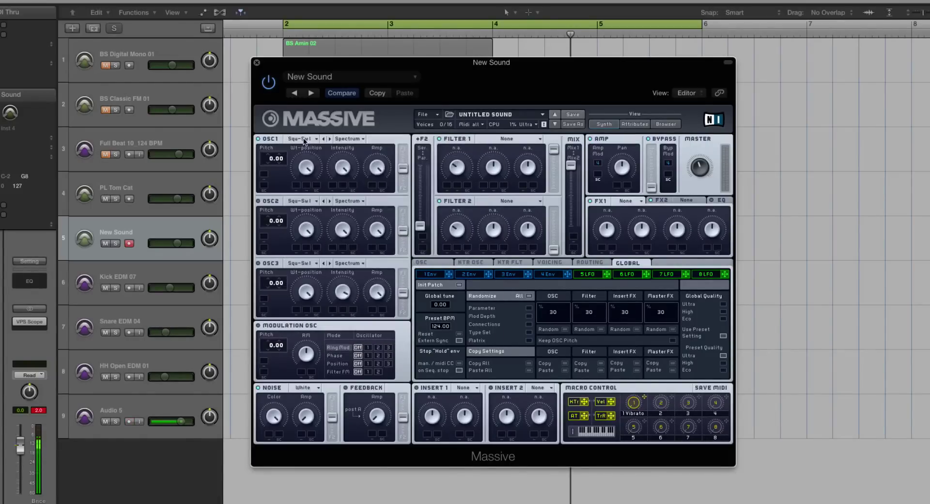
{"action": "left_click", "coordinate": [304, 140]}
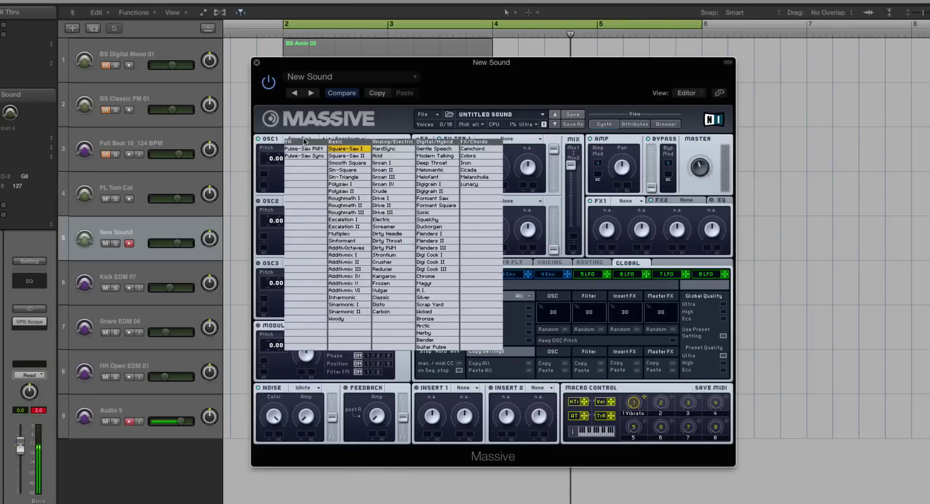
{"action": "left_click", "coordinate": [337, 154]}
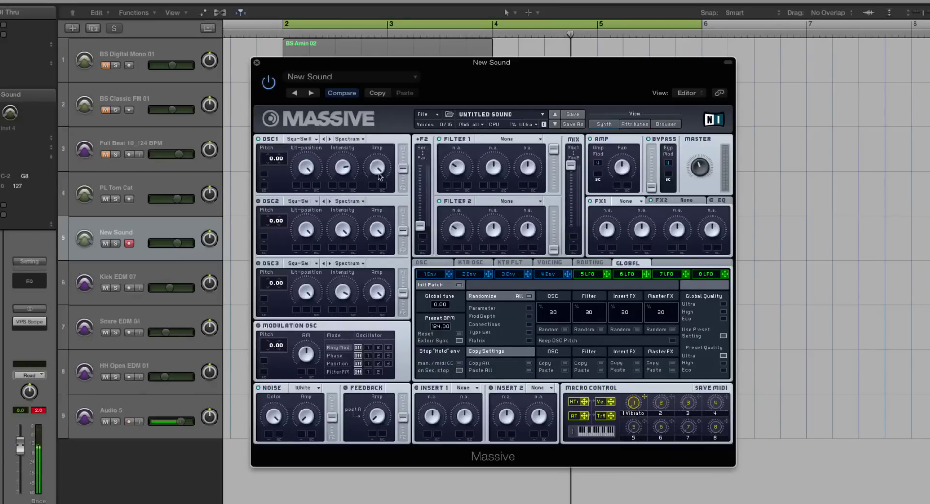
- Move the PL Organ Pluck region to the New Sound track and play it
{"action": "left_click_drag", "start_coordinate": [307, 63], "coordinate": [745, 74]}
{"action": "left_click_drag", "start_coordinate": [342, 208], "coordinate": [343, 230]}
{"action": "key", "text": "space"}
{"action": "left_click_drag", "start_coordinate": [669, 77], "coordinate": [334, 33]}
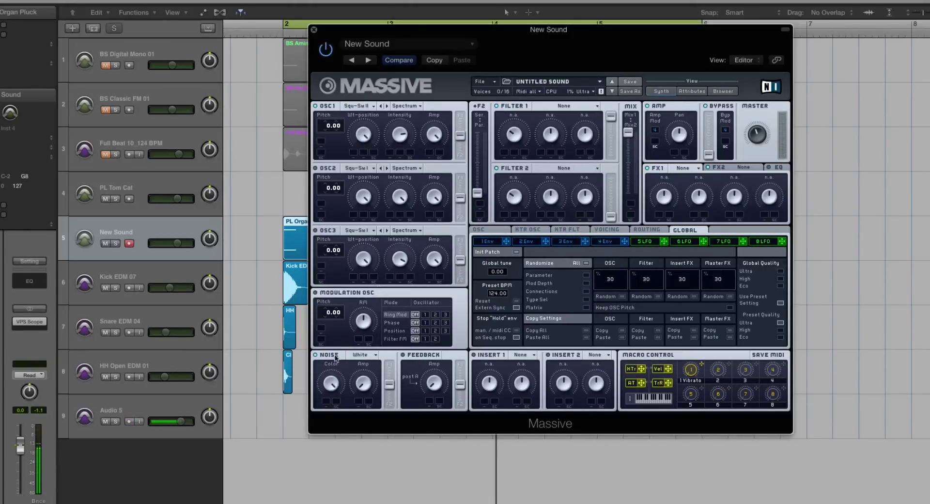
- Set the noise type to Bright and raise the noise amp slightly
{"action": "left_click", "coordinate": [360, 354]}
{"action": "left_click", "coordinate": [367, 353]}
{"action": "mouse_move", "coordinate": [368, 377]}
{"action": "left_mouse_down"}
{"action": "mouse_move", "coordinate": [357, 331]}
{"action": "mouse_move", "coordinate": [359, 370]}
{"action": "left_mouse_up"}
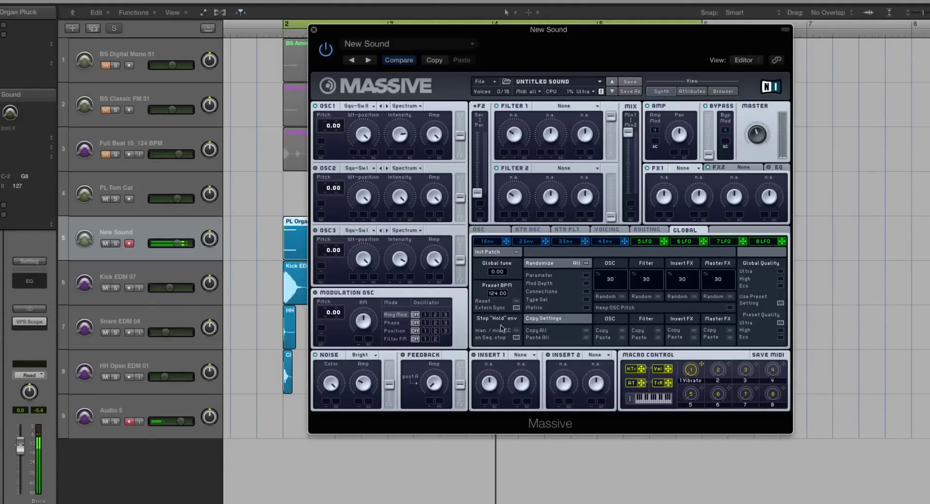
- Set filter 1 to Daft, lower its resonance, and play the region
{"action": "left_click", "coordinate": [560, 107]}
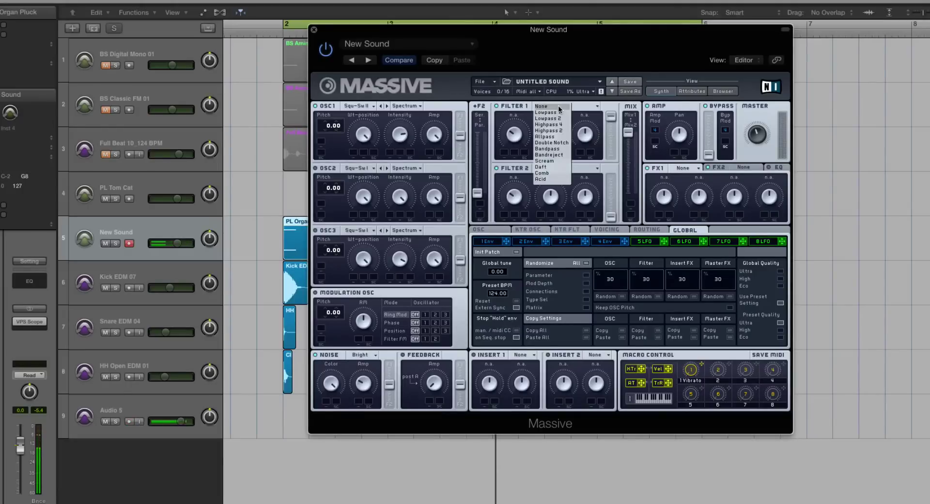
{"action": "left_click", "coordinate": [552, 167]}
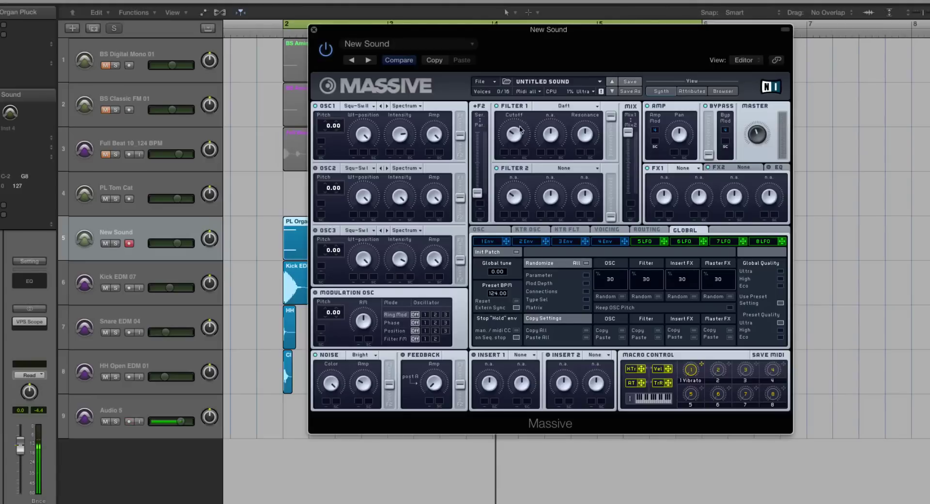
{"action": "left_click_drag", "start_coordinate": [584, 131], "coordinate": [586, 165]}
{"action": "key", "text": "space"}
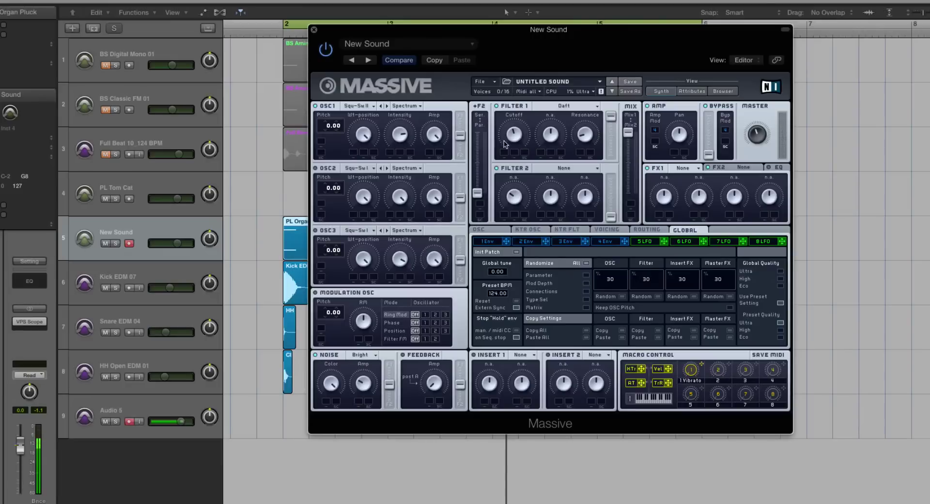
{"action": "key", "text": "space"}
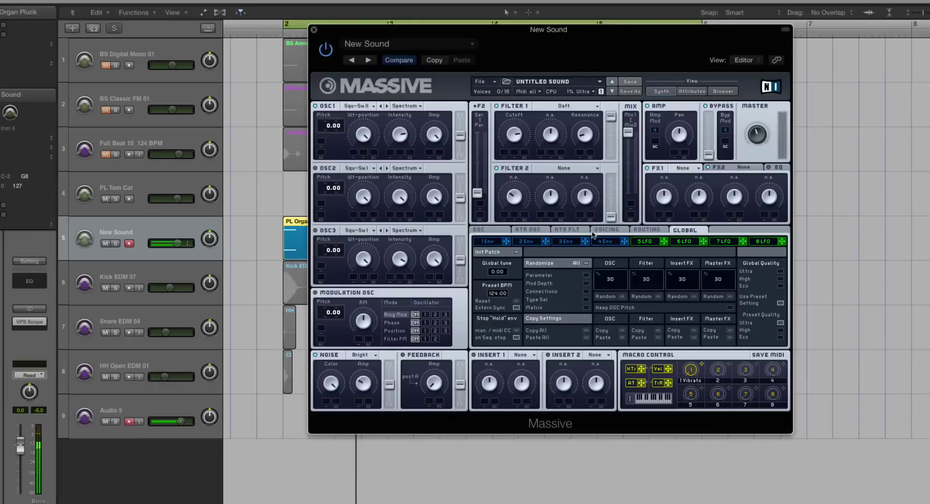
- Shape envelope 4 with a shorter attack and decay and a higher decay level, and play the loop
{"action": "left_click", "coordinate": [605, 240]}
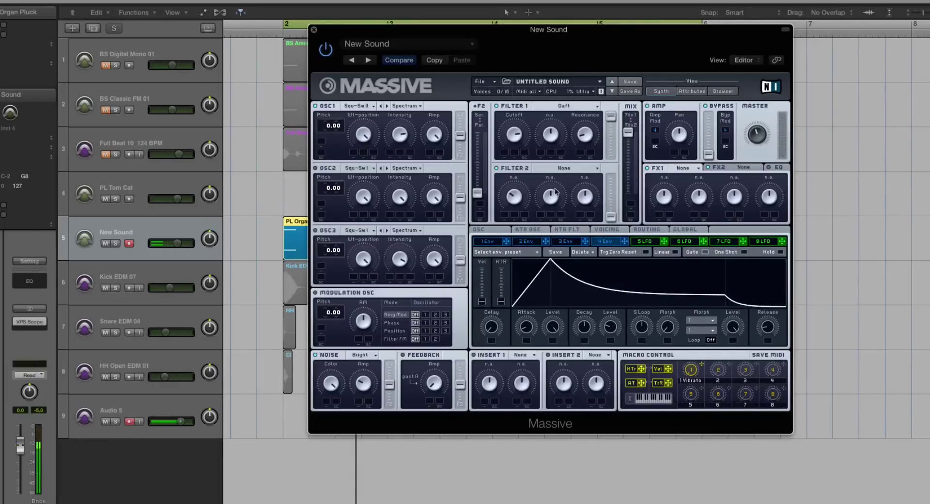
{"action": "left_click_drag", "start_coordinate": [585, 333], "coordinate": [585, 345]}
{"action": "left_click_drag", "start_coordinate": [527, 328], "coordinate": [527, 340]}
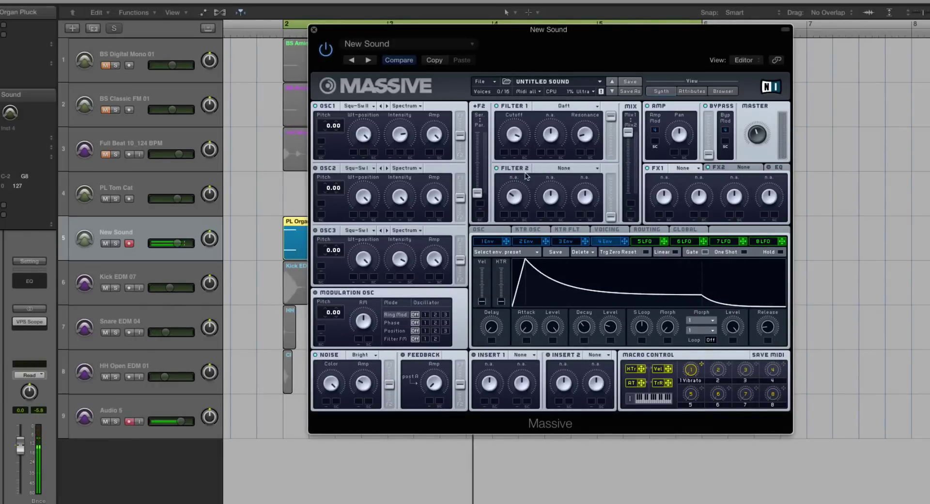
{"action": "left_click_drag", "start_coordinate": [614, 328], "coordinate": [603, 290]}
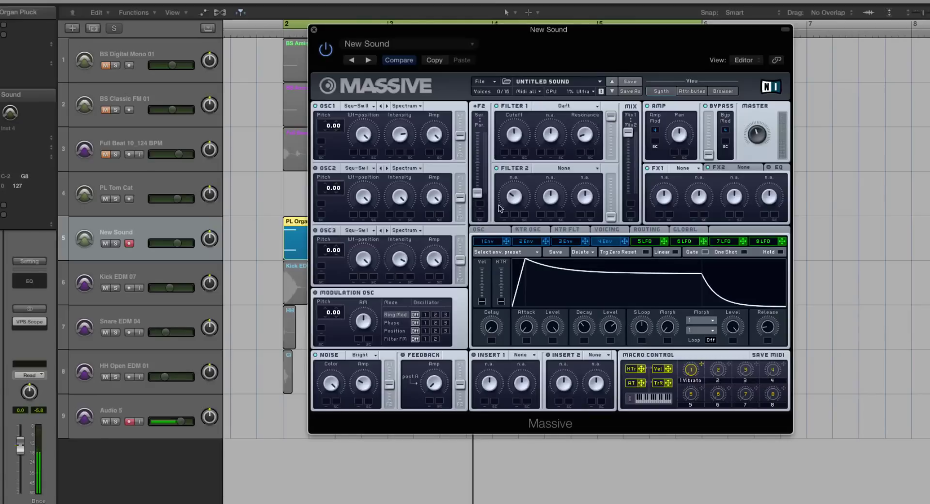
{"action": "key", "text": "space"}
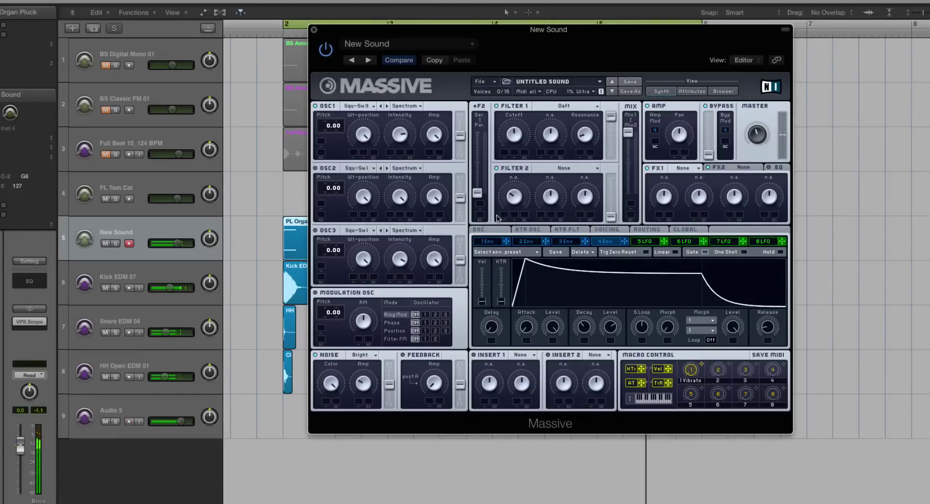
- Load Delay Synced into FX1, lower its feedback, set the right delay time to 1/8, and play the region
{"action": "left_click", "coordinate": [606, 230]}
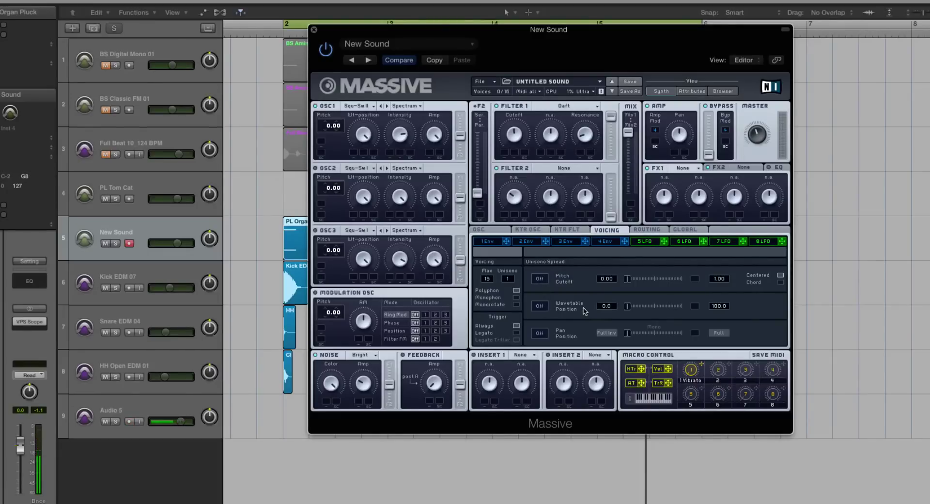
{"action": "left_click", "coordinate": [681, 170]}
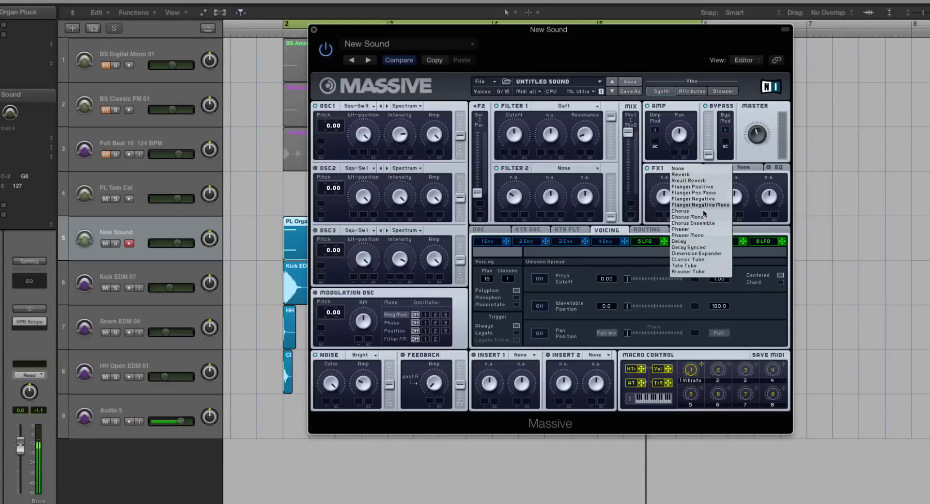
{"action": "left_click", "coordinate": [688, 247]}
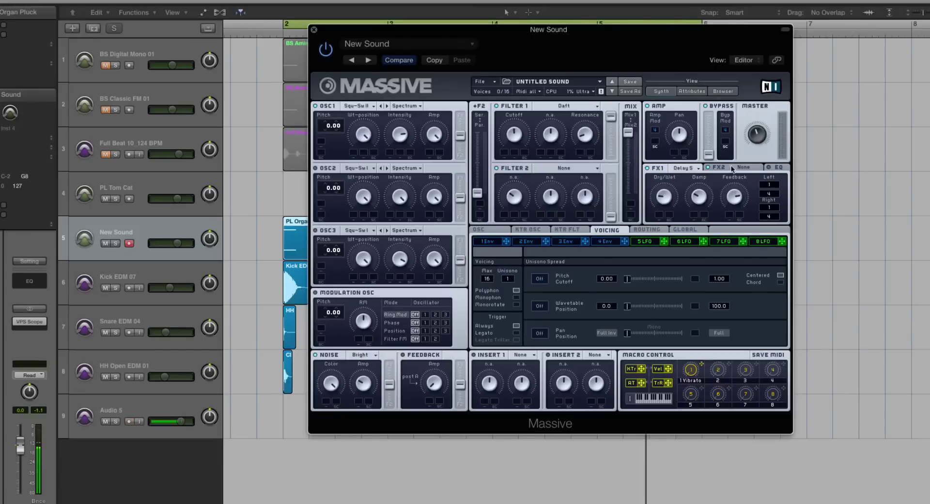
{"action": "key", "text": "space"}
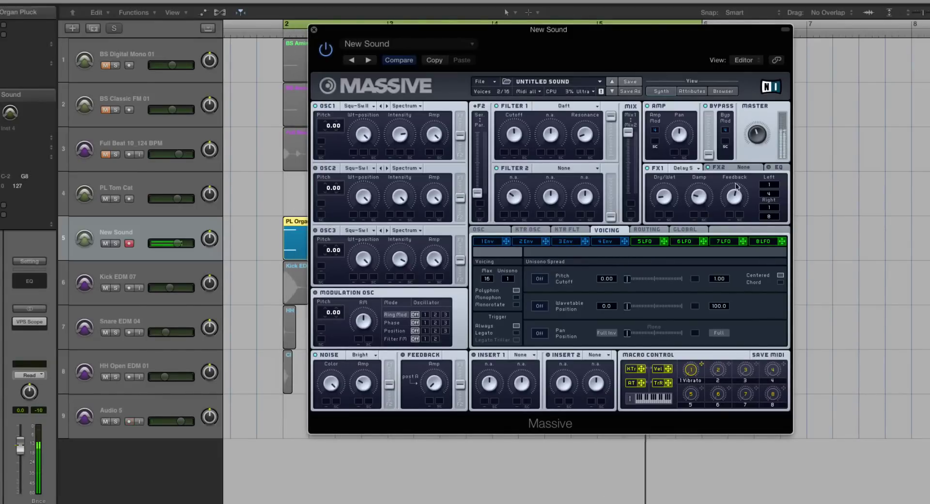
- Load Reverb into FX2 with a lower dry/wet and color and a raised size and density
{"action": "left_click", "coordinate": [745, 168]}
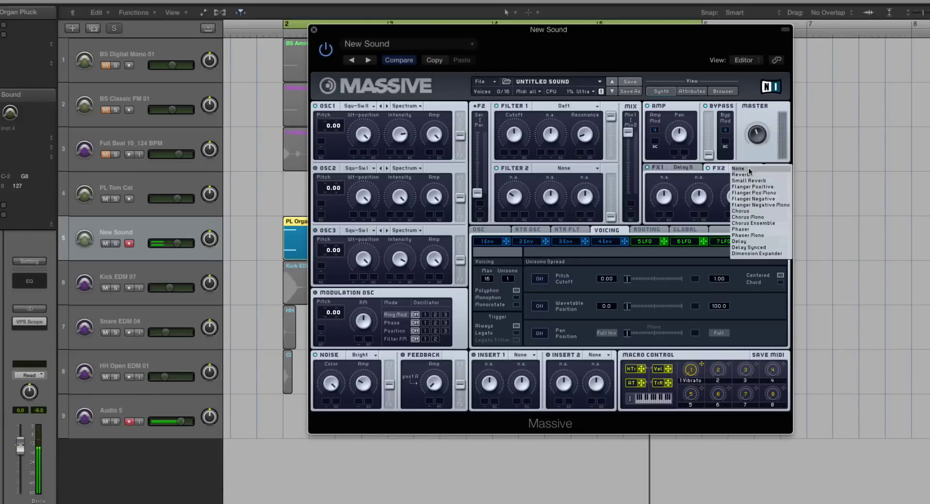
{"action": "left_click", "coordinate": [749, 175]}
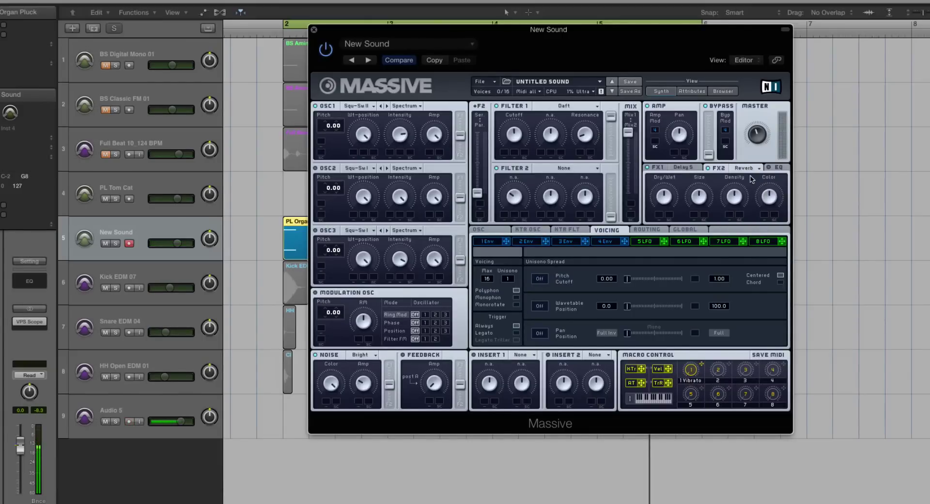
{"action": "left_click_drag", "start_coordinate": [665, 198], "coordinate": [667, 230]}
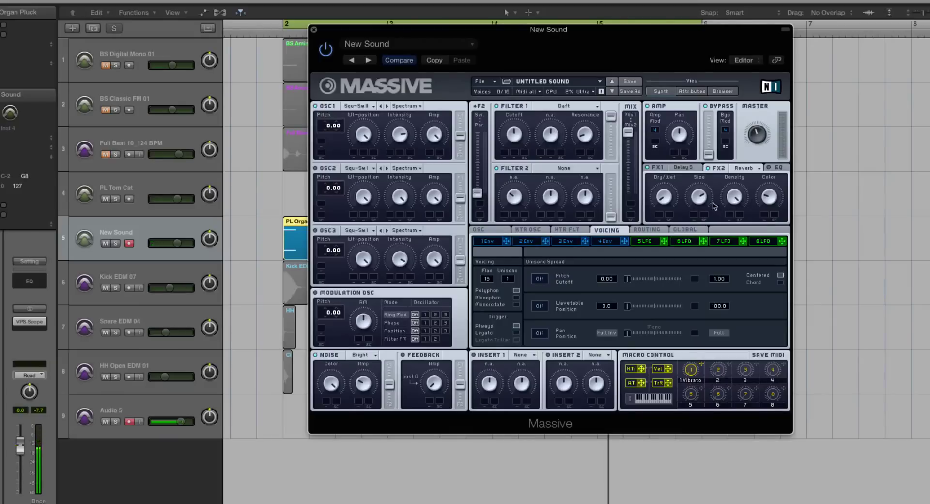
- Enable the EQ, then cut the low shelf slightly and boost the high shelf while playing the pluck with the kick
{"action": "left_click", "coordinate": [776, 167]}
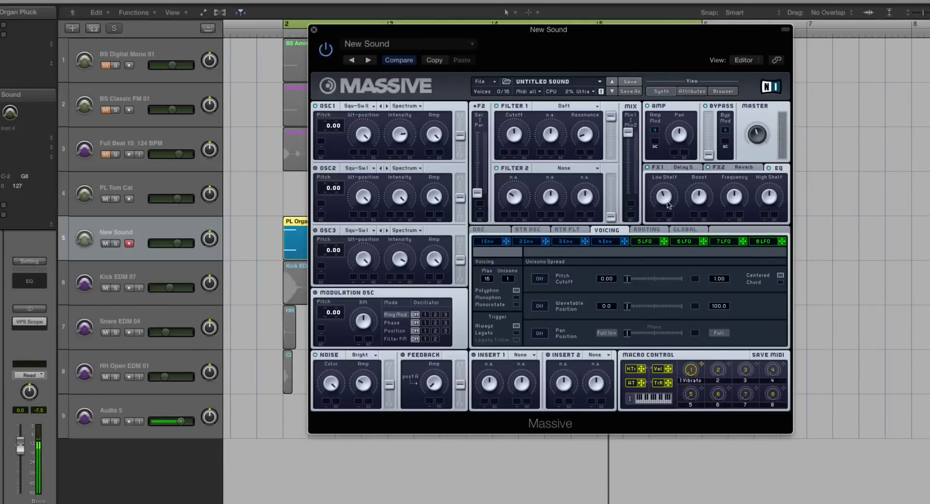
{"action": "left_click", "coordinate": [296, 287]}
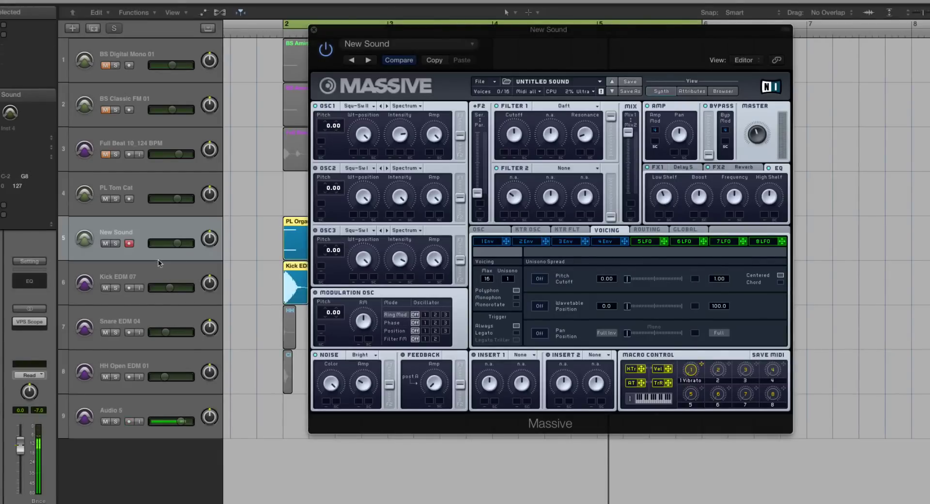
{"action": "left_click", "coordinate": [151, 236]}
{"action": "left_click", "coordinate": [160, 272], "text": "shift"}
{"action": "key", "text": "space"}
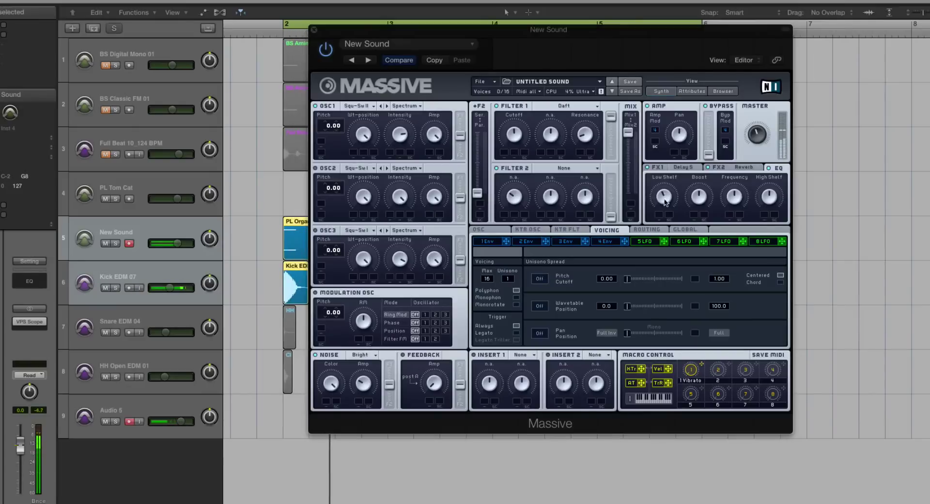
{"action": "left_click", "coordinate": [612, 210]}
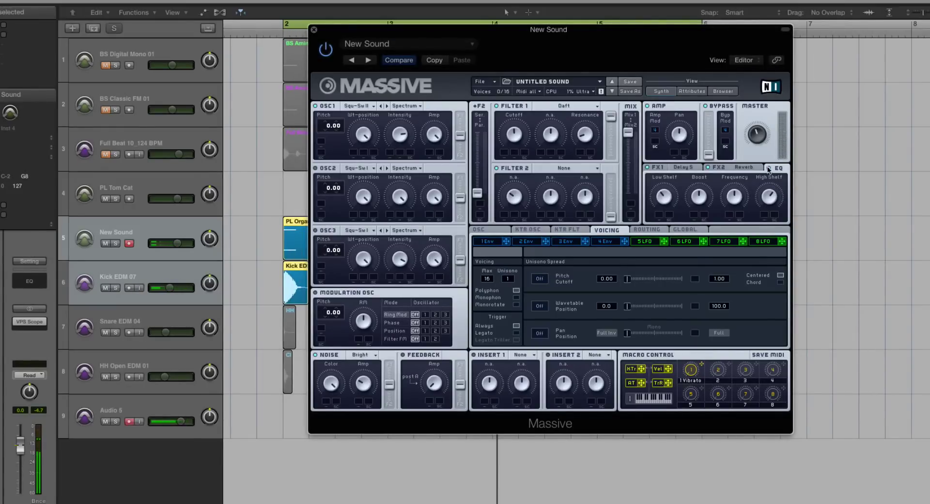
- Take the regions out of solo and play the pluck together with all the drums
{"action": "left_click", "coordinate": [289, 225]}
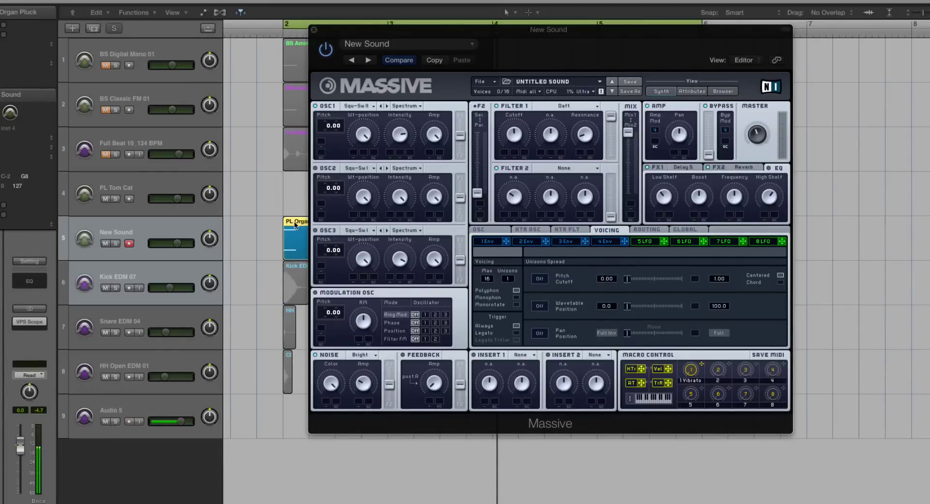
{"action": "key", "text": "ctrl+s"}
{"action": "key", "text": "space"}
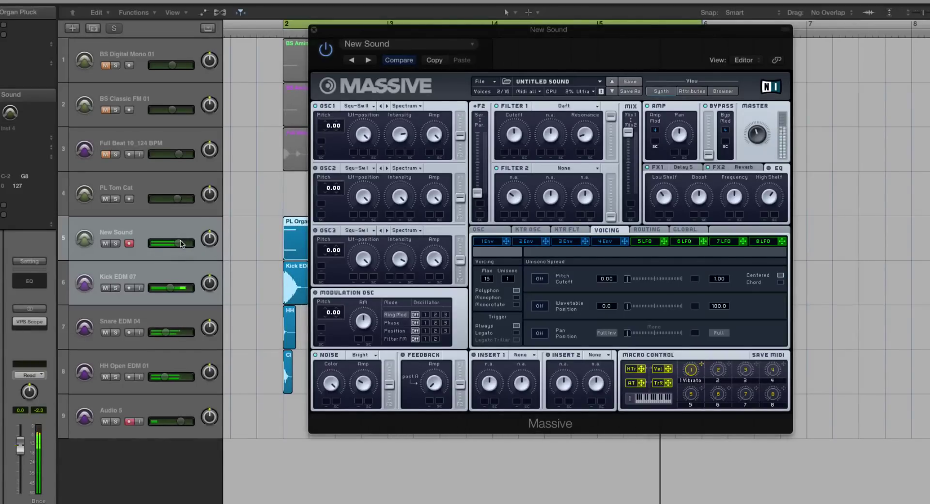
{"action": "key", "text": "space"}
- Increase the vibrato depth and raise filter 1's cutoff slightly while playing the loop
{"action": "left_click", "coordinate": [477, 230]}
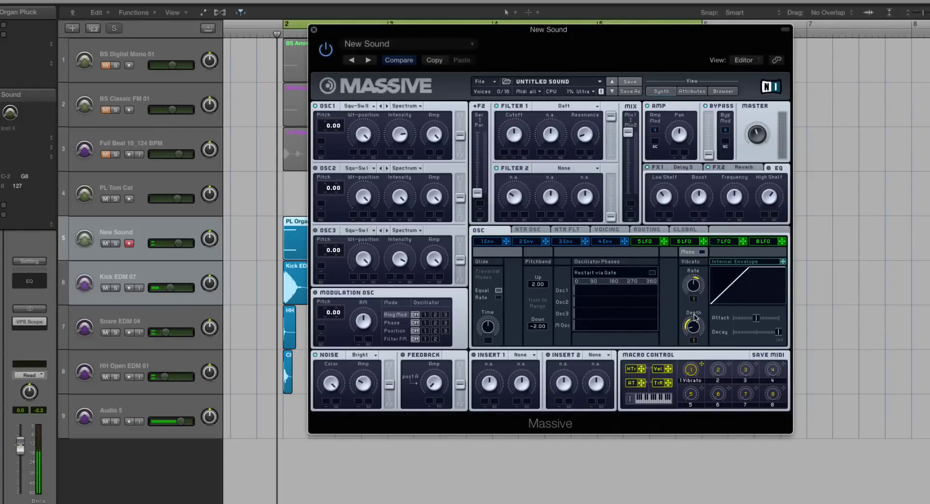
{"action": "left_click_drag", "start_coordinate": [694, 317], "coordinate": [695, 324]}
{"action": "key", "text": "space"}
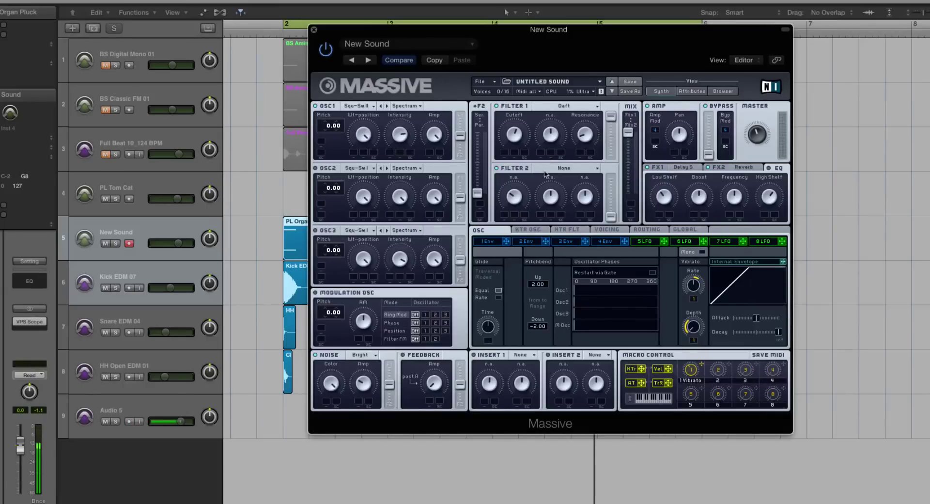
- Lower envelope 4's decay level, lengthen its release, and switch off the FX2 reverb
{"action": "left_click", "coordinate": [606, 230]}
{"action": "left_click", "coordinate": [492, 230]}
{"action": "left_click", "coordinate": [605, 241]}
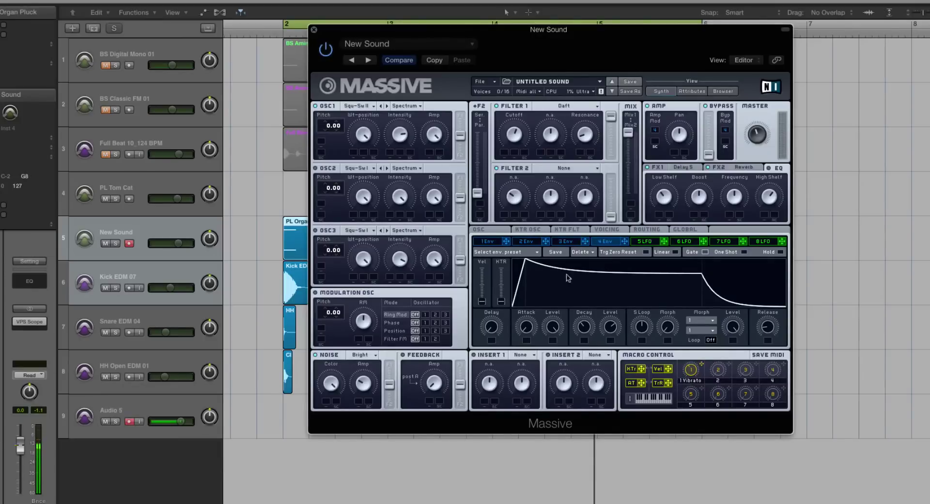
{"action": "left_click_drag", "start_coordinate": [590, 326], "coordinate": [612, 333]}
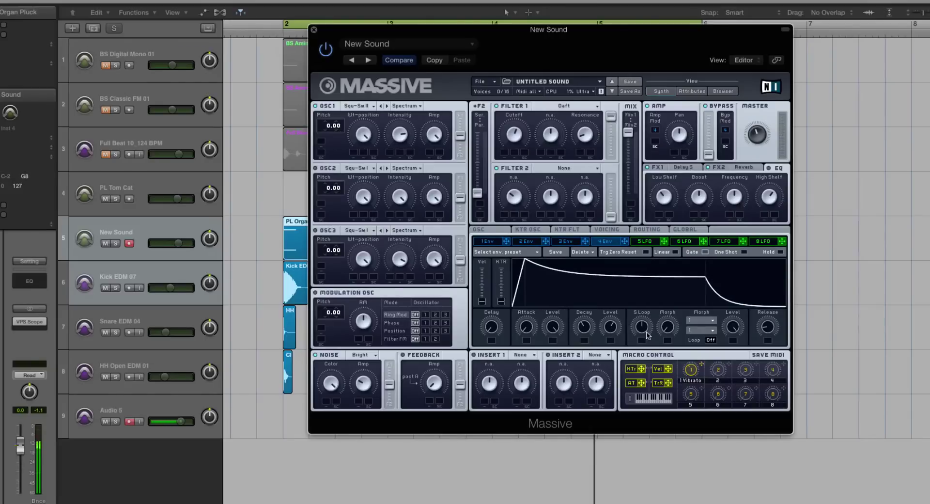
{"action": "left_click_drag", "start_coordinate": [765, 329], "coordinate": [747, 255]}
{"action": "left_click", "coordinate": [706, 167]}
- Fine-tune envelope 4's decay and release while playing the soloed pluck and the full mix
{"action": "key", "text": "ctrl+s"}
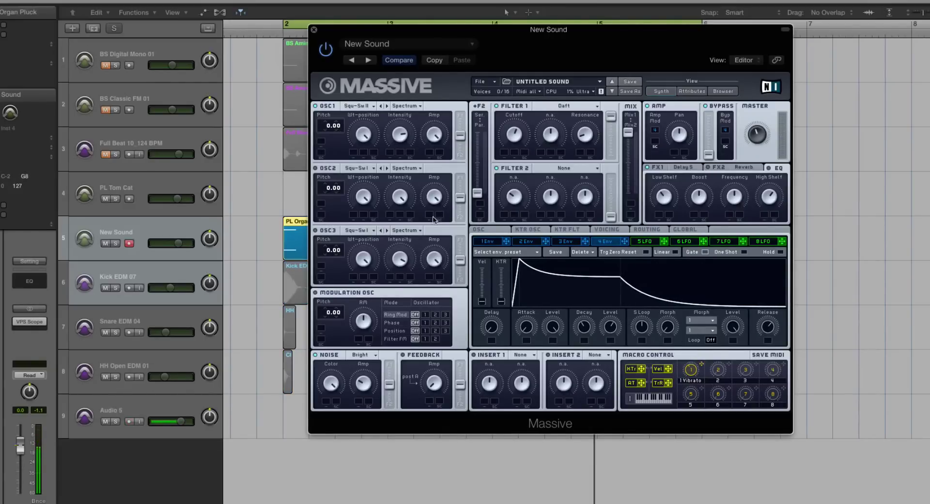
{"action": "key", "text": "space"}
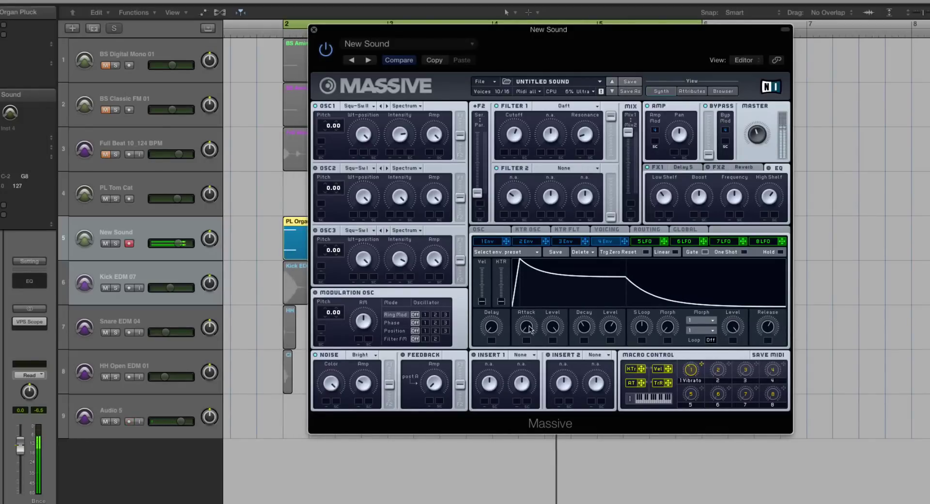
{"action": "left_click_drag", "start_coordinate": [582, 329], "coordinate": [583, 332]}
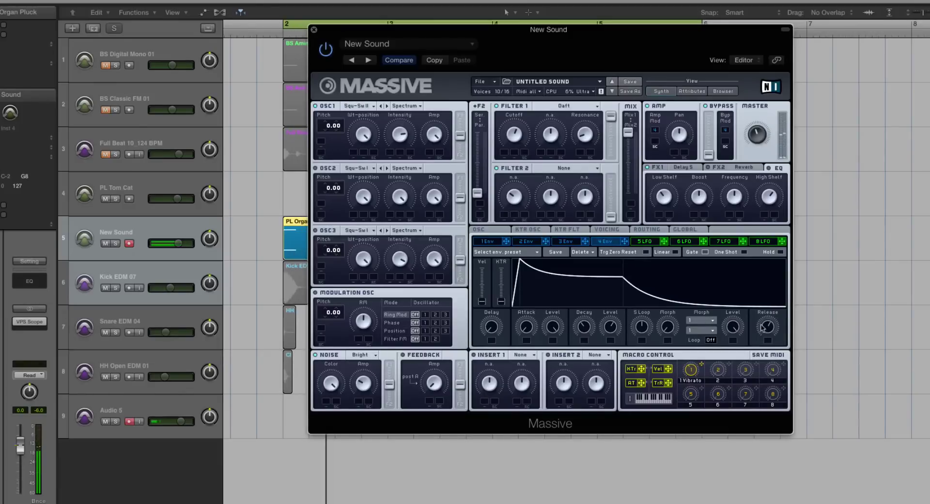
{"action": "left_click_drag", "start_coordinate": [768, 329], "coordinate": [769, 331]}
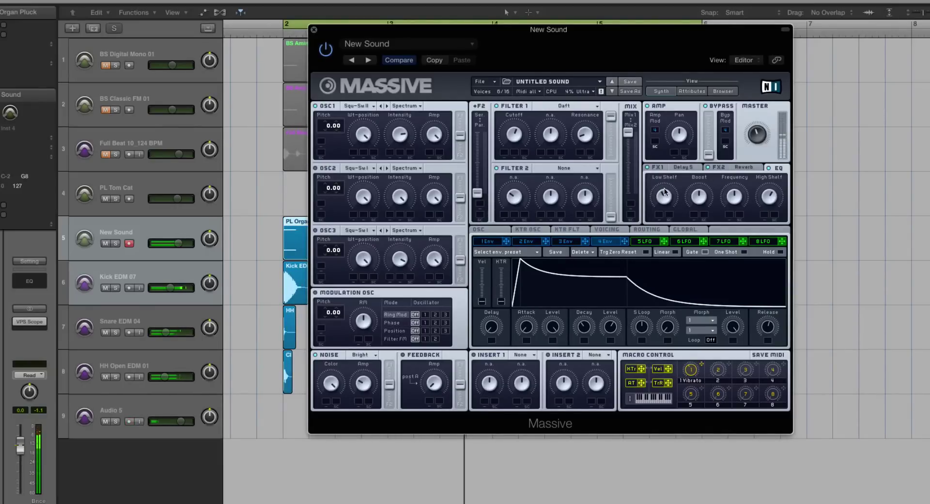
{"action": "left_click_drag", "start_coordinate": [770, 327], "coordinate": [771, 319]}
{"action": "key", "text": "space"}
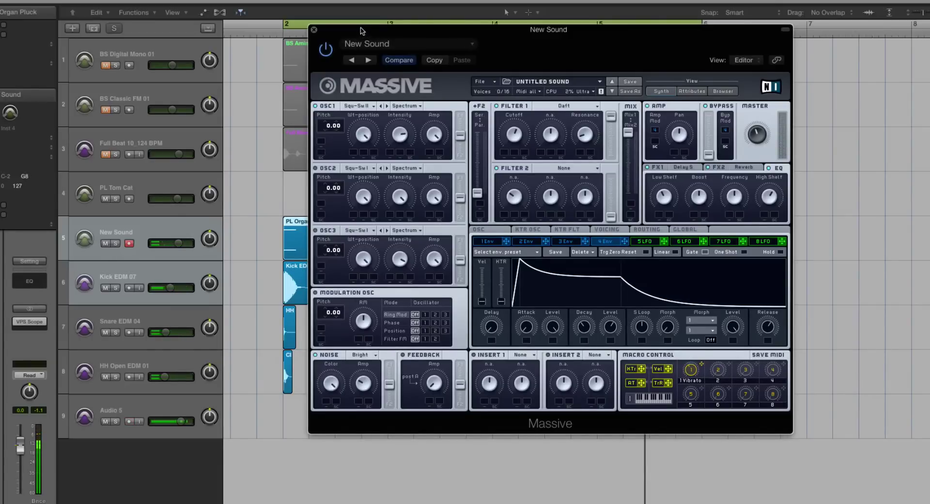
- Move the synth window off the regions, raise envelope 4's velocity amount, and shorten its release slightly during playback
{"action": "left_click_drag", "start_coordinate": [422, 29], "coordinate": [561, 32]}
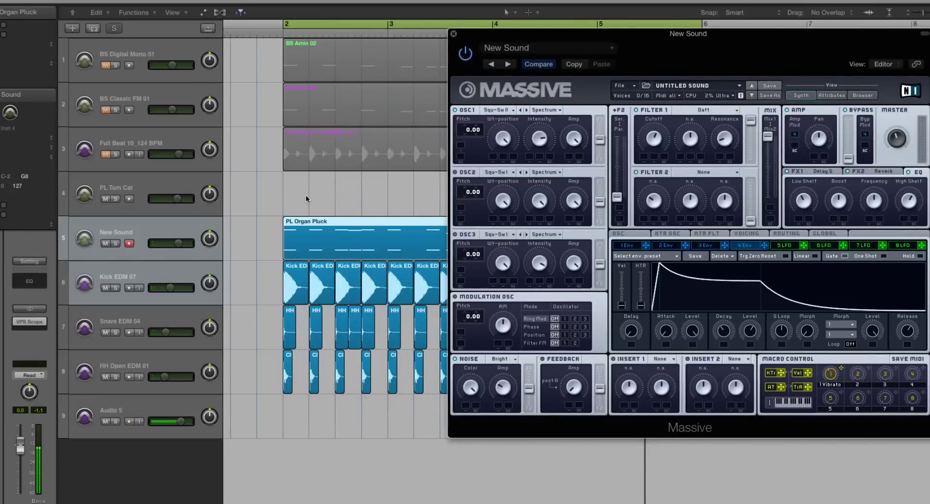
{"action": "left_click_drag", "start_coordinate": [307, 192], "coordinate": [327, 264]}
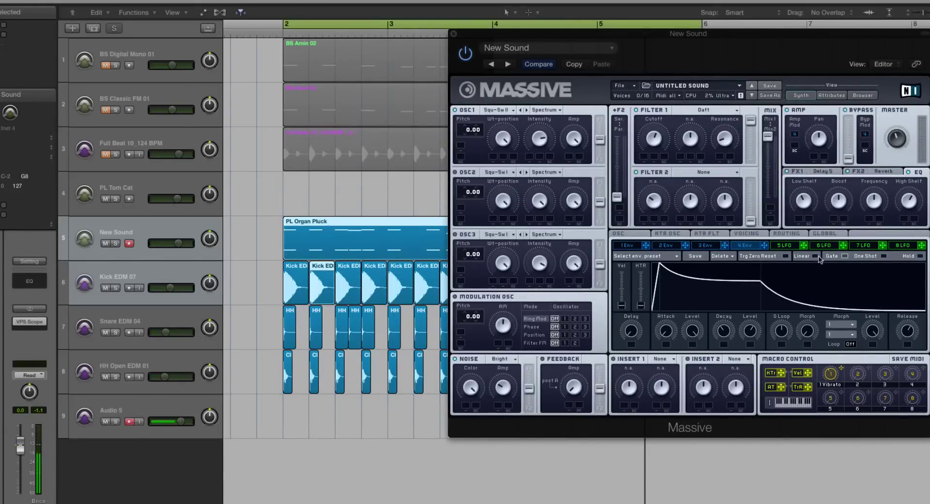
{"action": "left_click", "coordinate": [909, 331]}
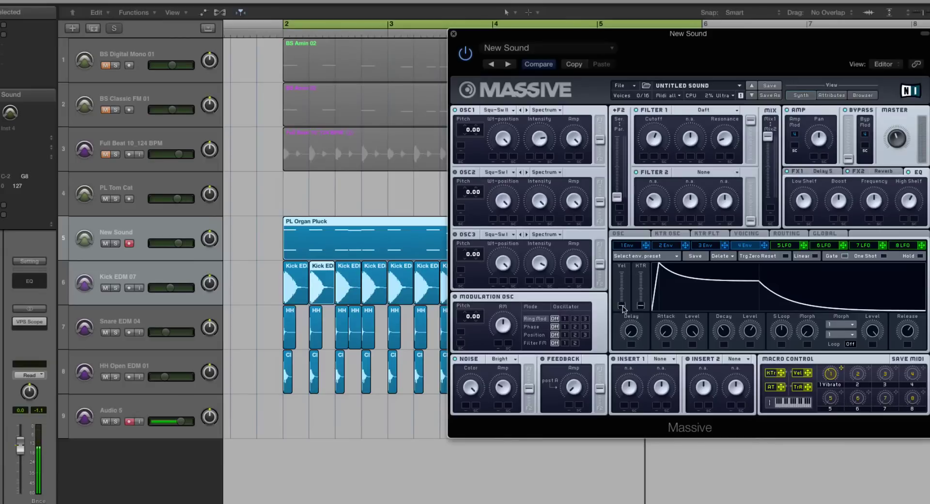
{"action": "left_click_drag", "start_coordinate": [623, 308], "coordinate": [624, 301]}
{"action": "key", "text": "space"}
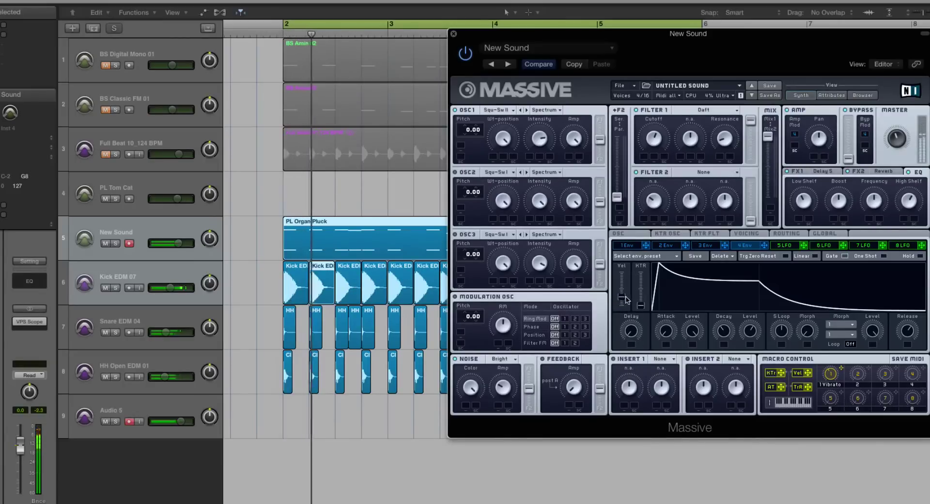
{"action": "left_click_drag", "start_coordinate": [625, 296], "coordinate": [625, 294]}
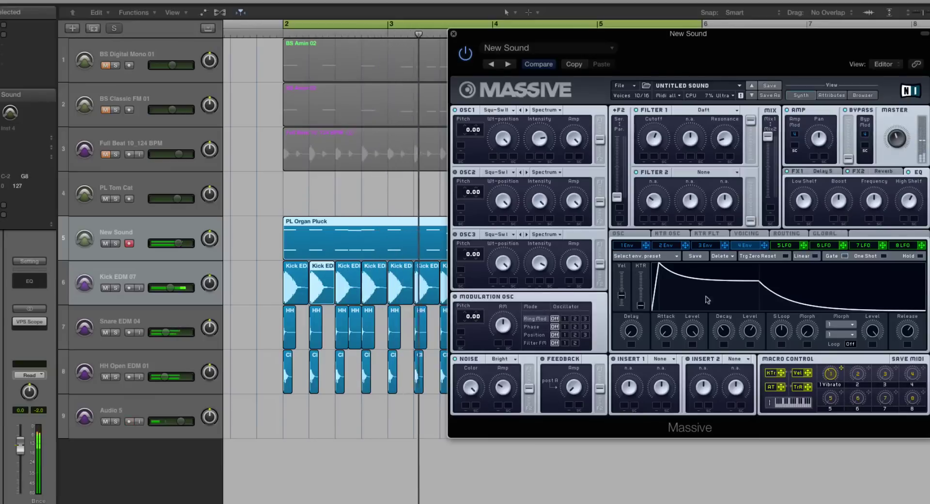
{"action": "left_click_drag", "start_coordinate": [907, 334], "coordinate": [906, 337]}
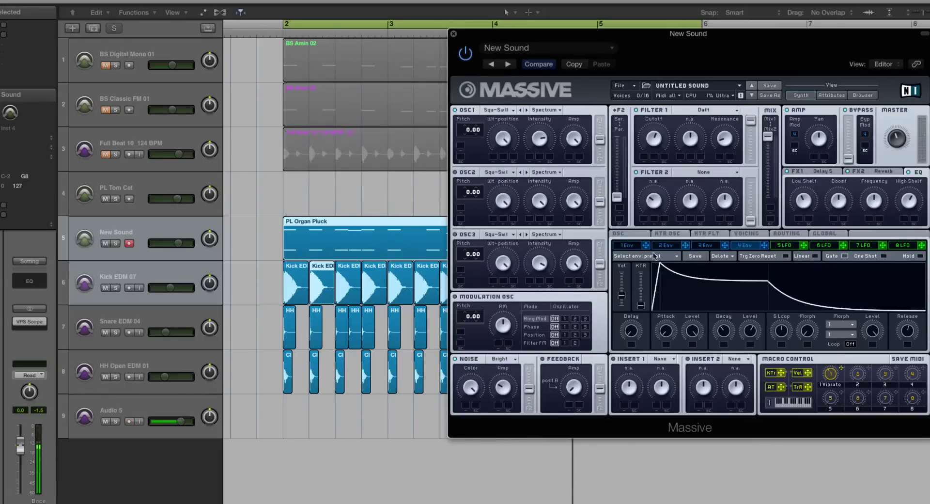
- Shape envelope 1 with a shorter attack, lower decay level and longer release, and assign it to filter 1's cutoff
{"action": "left_click", "coordinate": [626, 247]}
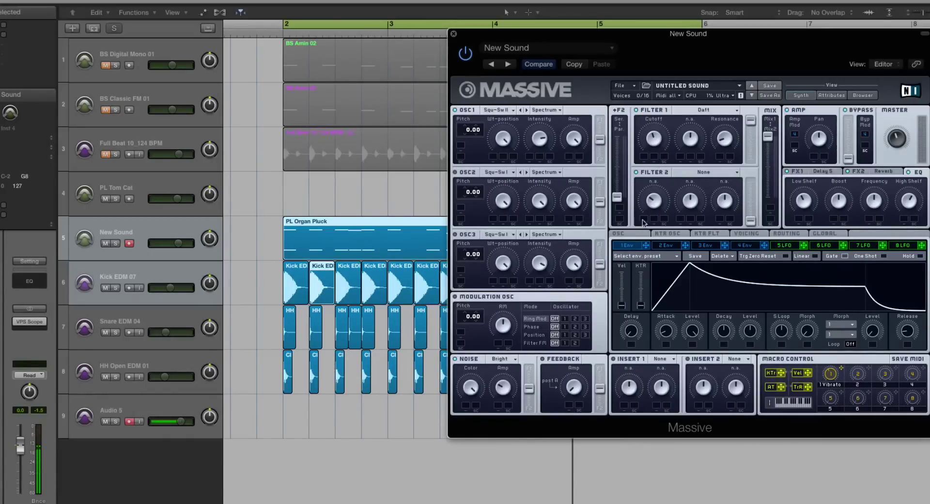
{"action": "left_click_drag", "start_coordinate": [669, 330], "coordinate": [749, 337]}
{"action": "left_click_drag", "start_coordinate": [906, 331], "coordinate": [899, 285]}
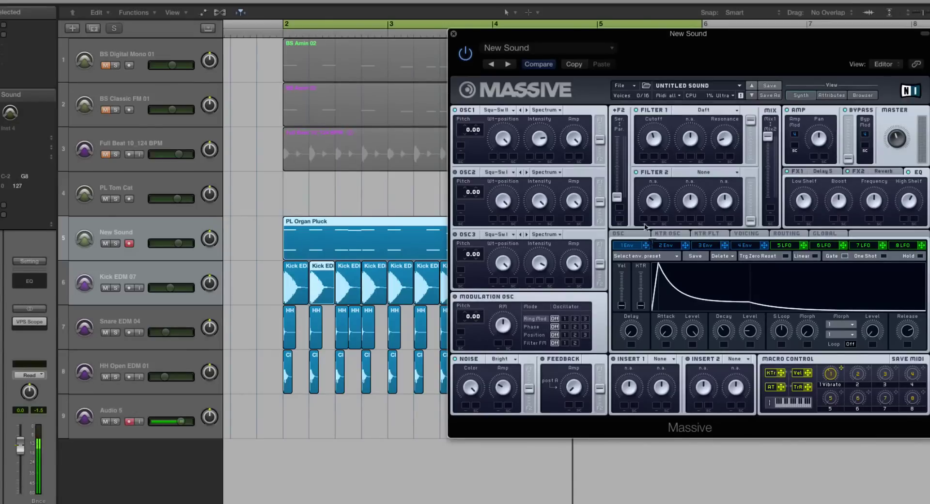
{"action": "left_click_drag", "start_coordinate": [641, 158], "coordinate": [642, 128]}
{"action": "key", "text": "space"}
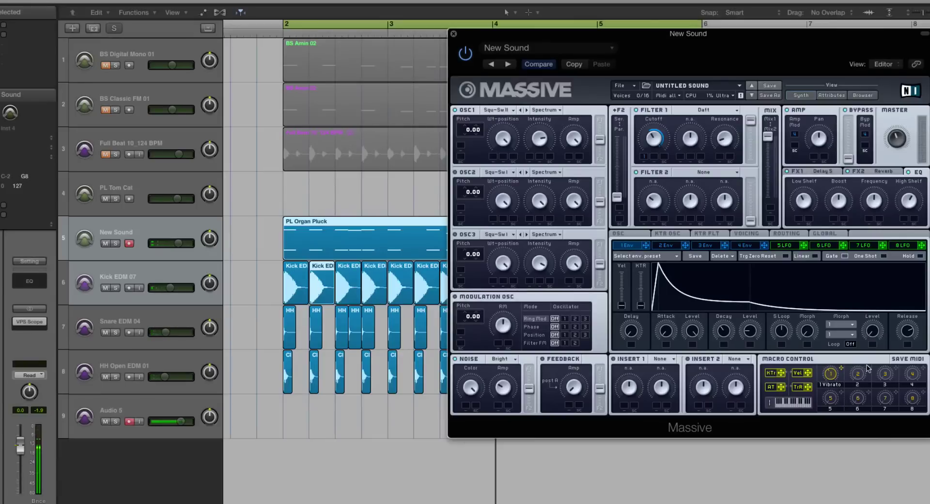
- Assign macro 2 to filter 1's cutoff and name the macro Cut Off
{"action": "left_click_drag", "start_coordinate": [869, 368], "coordinate": [664, 158]}
{"action": "double_click", "coordinate": [859, 384]}
{"action": "type", "text": "Cuto"}
- Play the loop and adjust filter 1's base cutoff against the envelope and macro modulation
{"action": "key", "text": "space"}
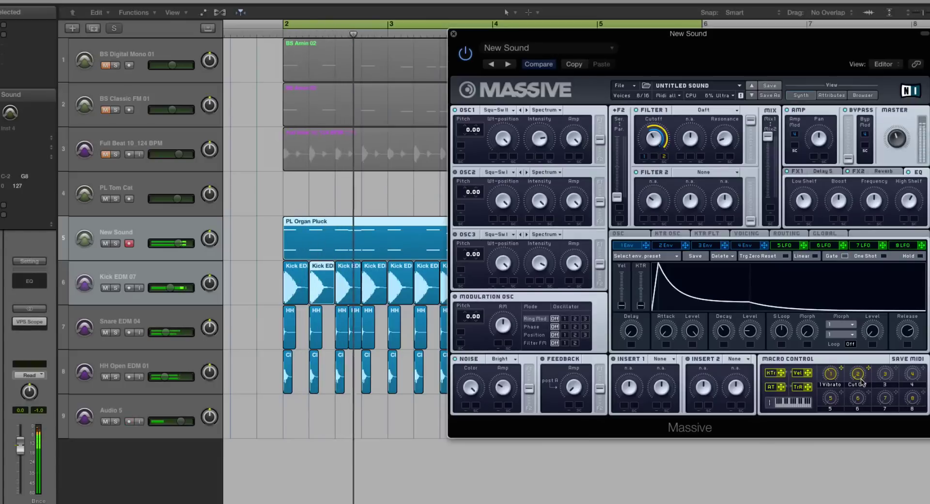
{"action": "key", "text": "space"}
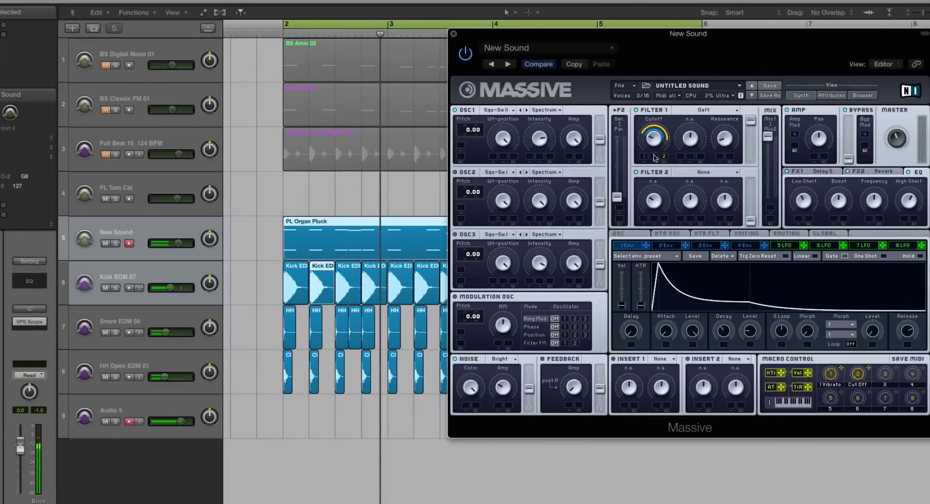
{"action": "key", "text": "space"}
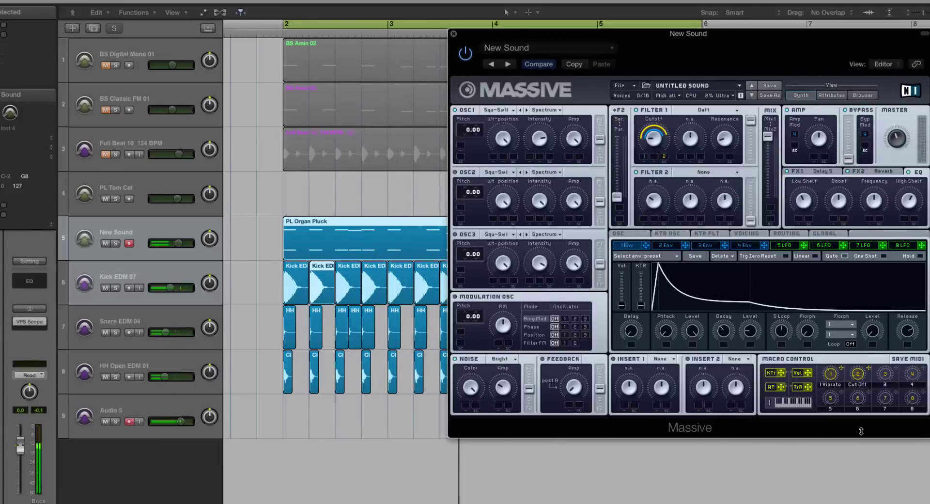
{"action": "left_click_drag", "start_coordinate": [659, 139], "coordinate": [659, 131]}
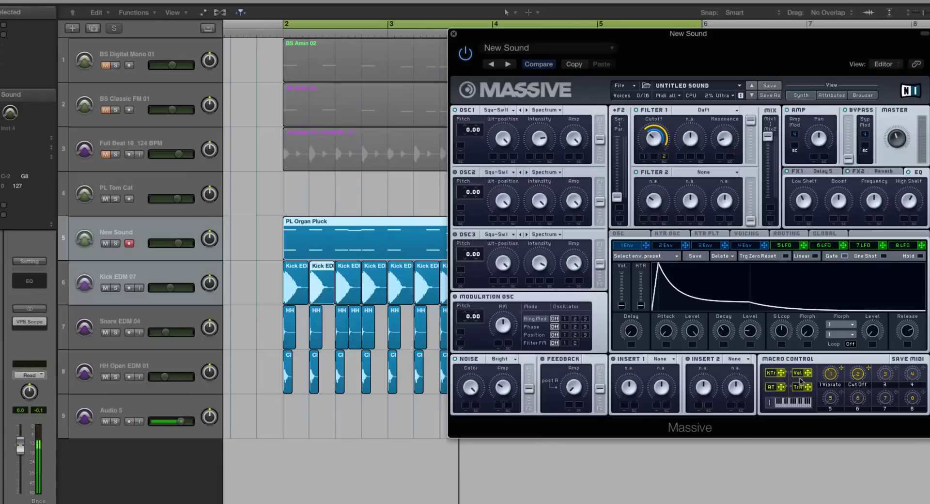
- Assign the velocity modulation source to filter 1's cutoff
{"action": "left_click_drag", "start_coordinate": [808, 373], "coordinate": [654, 156]}
{"action": "left_click", "coordinate": [361, 207]}
{"action": "left_click", "coordinate": [363, 235]}
{"action": "key", "text": "super+Down"}
{"action": "key", "text": "super+Down"}
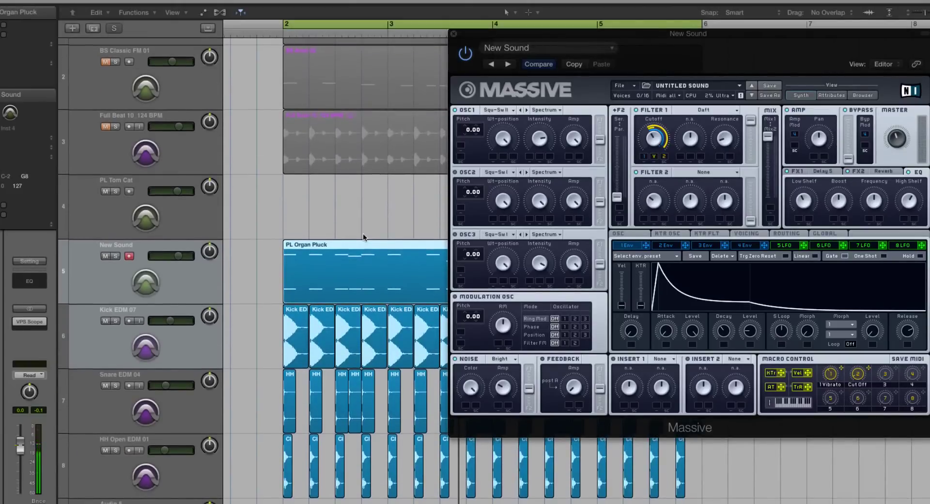
{"action": "key", "text": "p"}
{"action": "key", "text": "p"}
{"action": "scroll", "coordinate": [363, 235], "scroll_direction": "right", "scroll_amount": 2}
{"action": "left_click", "coordinate": [654, 156]}
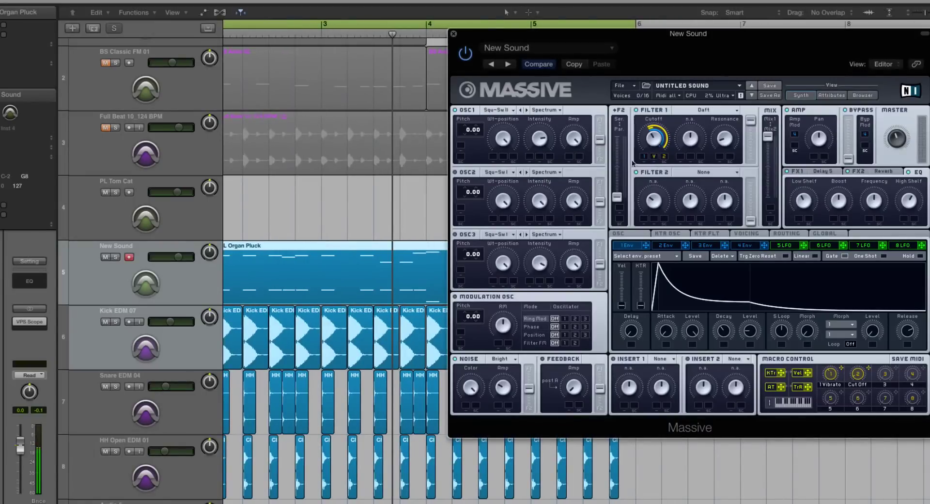
- Play the loop and open the PL Organ Pluck region's notes in the piano roll
{"action": "left_click", "coordinate": [337, 249]}
{"action": "key", "text": "shift+space"}
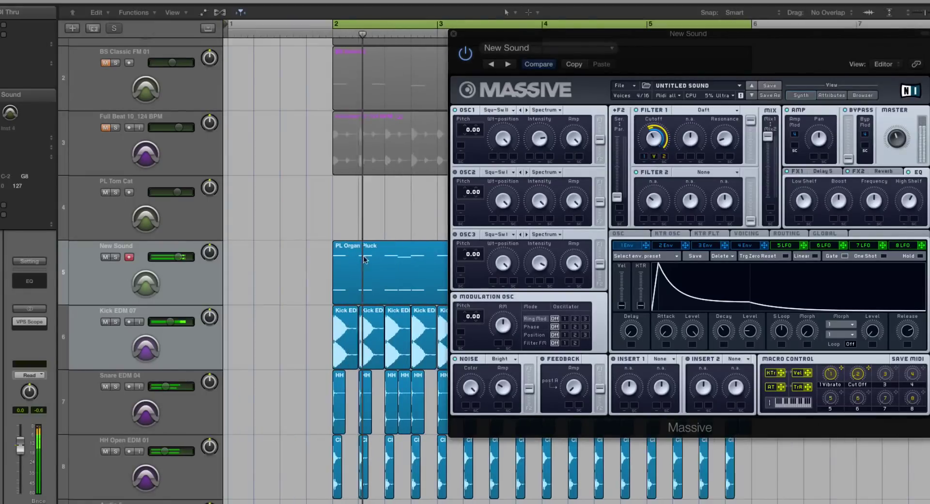
{"action": "key", "text": "super+Left"}
{"action": "key", "text": "super+Left"}
{"action": "key", "text": "super+Left"}
{"action": "left_click", "coordinate": [369, 264]}
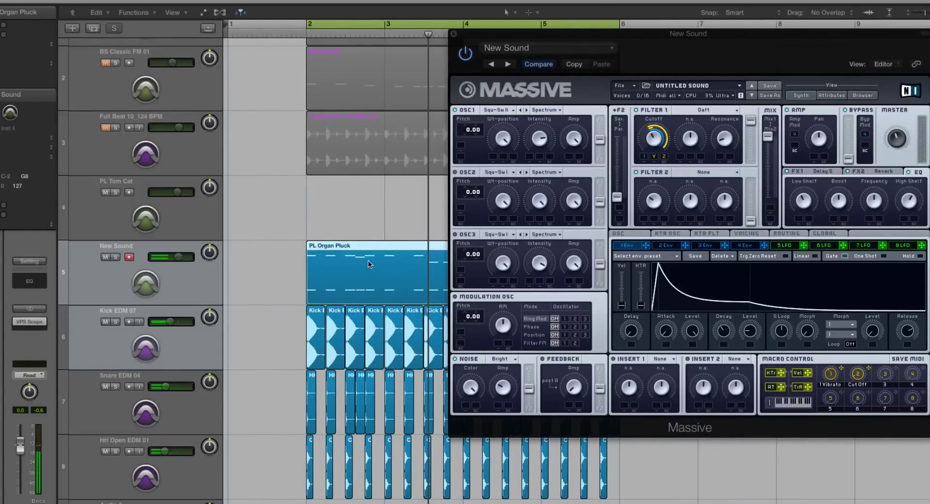
{"action": "double_click", "coordinate": [370, 264]}
{"action": "scroll", "coordinate": [354, 475], "scroll_direction": "down", "scroll_amount": 3}
{"action": "scroll", "coordinate": [354, 476], "scroll_direction": "up", "scroll_amount": 2}
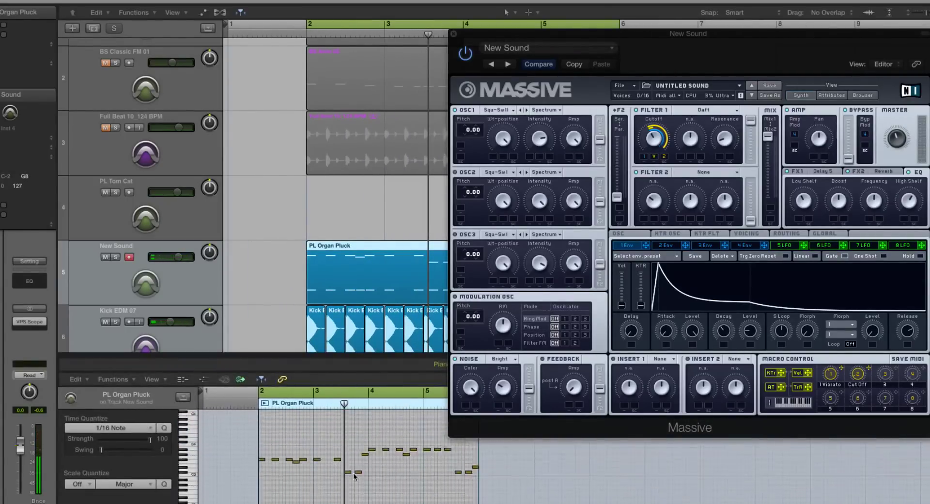
{"action": "scroll", "coordinate": [355, 477], "scroll_direction": "down", "scroll_amount": 4}
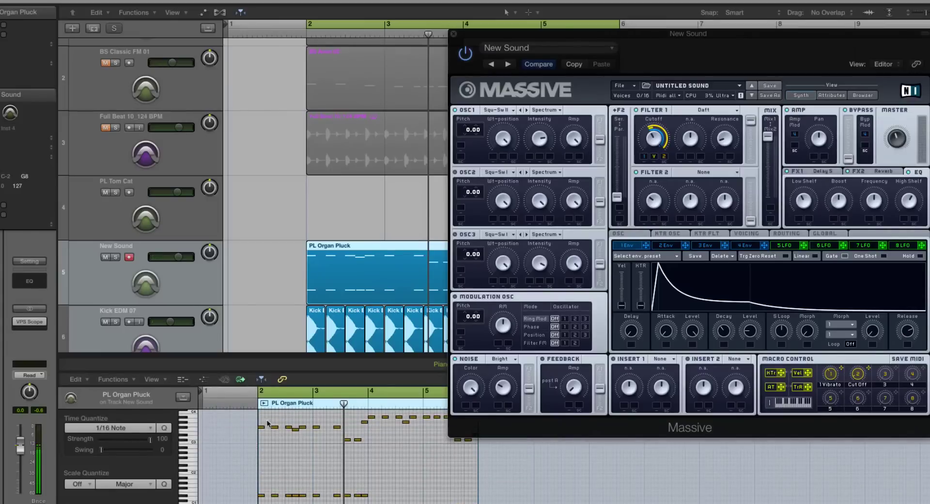
- Audition the loop while selecting the upper notes in bar 2 of the PL Organ Pluck region
{"action": "left_click", "coordinate": [264, 426]}
{"action": "left_click", "coordinate": [288, 425], "text": "shift"}
{"action": "left_click", "coordinate": [315, 426], "text": "shift"}
{"action": "key", "text": "space"}
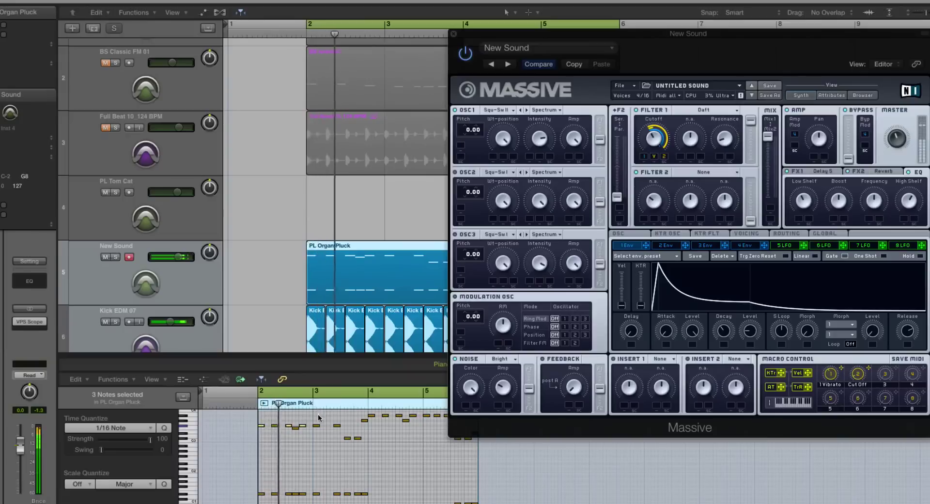
{"action": "left_click", "coordinate": [295, 439]}
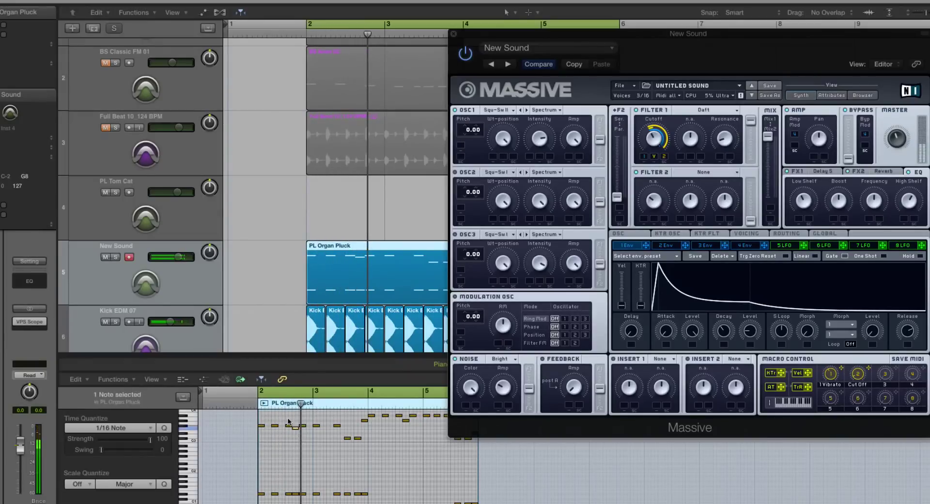
{"action": "right_click", "coordinate": [306, 427]}
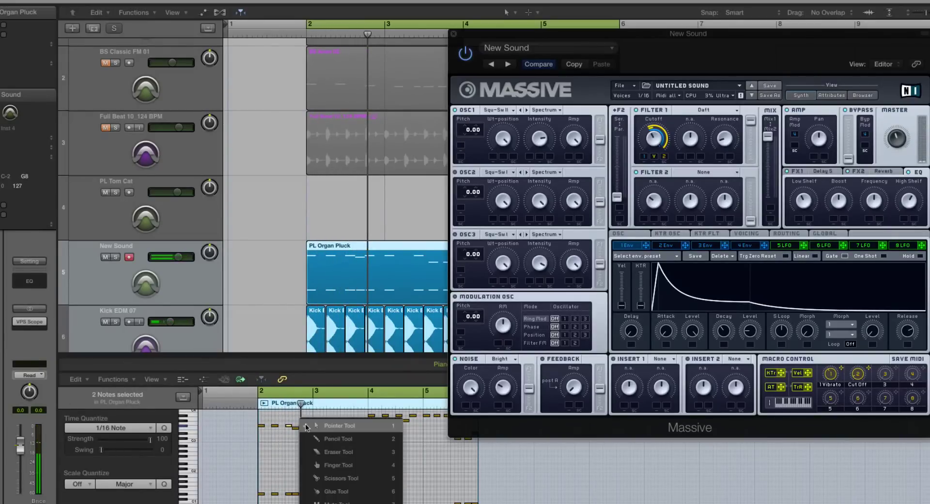
- Adjust note velocities with the Velocity tool during playback, setting the upper note just before bar 4 to 111
{"action": "key", "text": "9"}
{"action": "left_click_drag", "start_coordinate": [303, 426], "coordinate": [276, 496]}
{"action": "left_click_drag", "start_coordinate": [262, 419], "coordinate": [264, 497]}
{"action": "left_click_drag", "start_coordinate": [261, 494], "coordinate": [260, 495]}
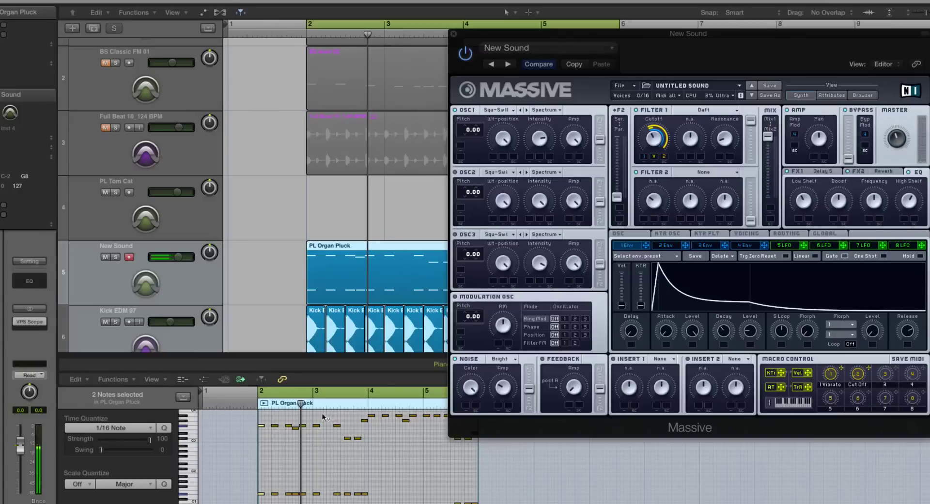
{"action": "left_click", "coordinate": [321, 494]}
{"action": "left_click_drag", "start_coordinate": [317, 460], "coordinate": [315, 423]}
{"action": "left_click", "coordinate": [316, 424], "text": "shift"}
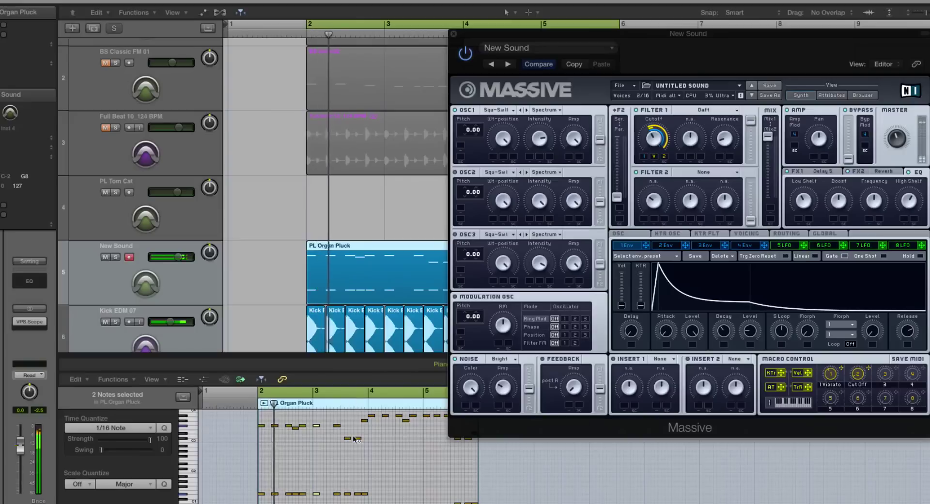
{"action": "scroll", "coordinate": [346, 446], "scroll_direction": "up", "scroll_amount": 1}
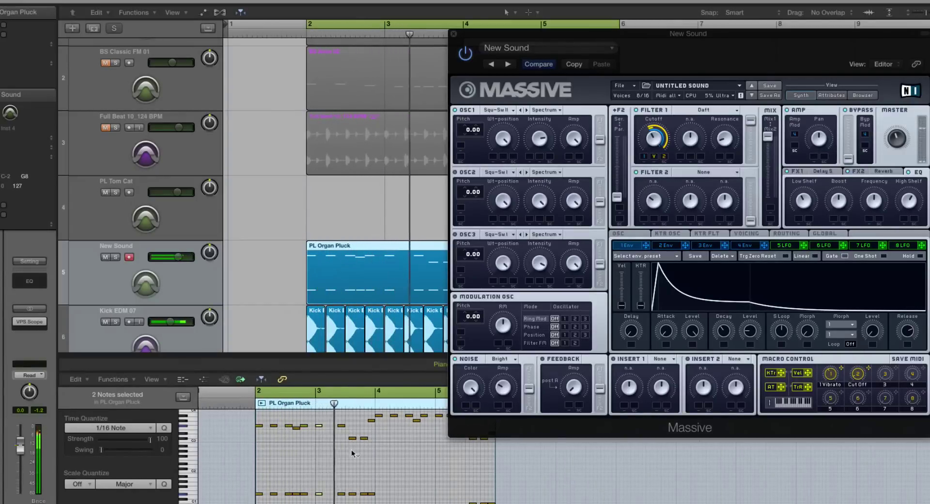
{"action": "left_click", "coordinate": [373, 420]}
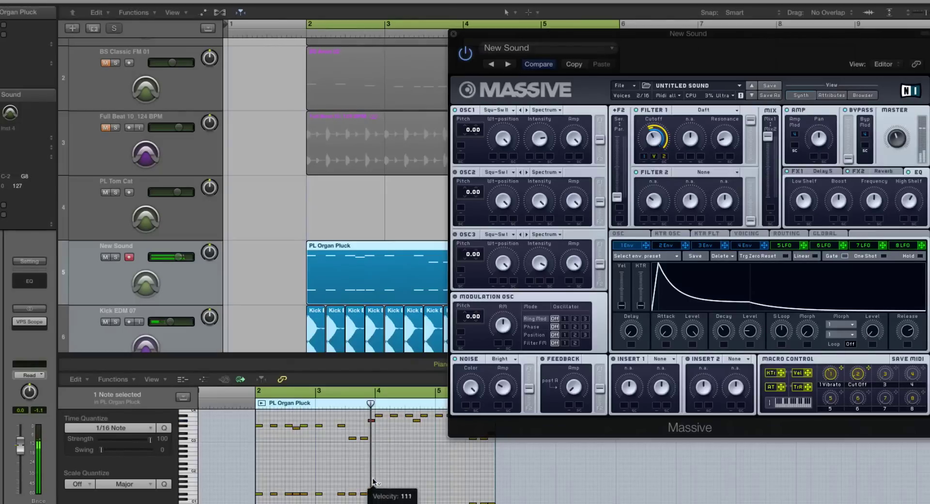
- Raise envelope 1's velocity amount slightly and audition it with the loop
{"action": "left_click_drag", "start_coordinate": [621, 306], "coordinate": [622, 293]}
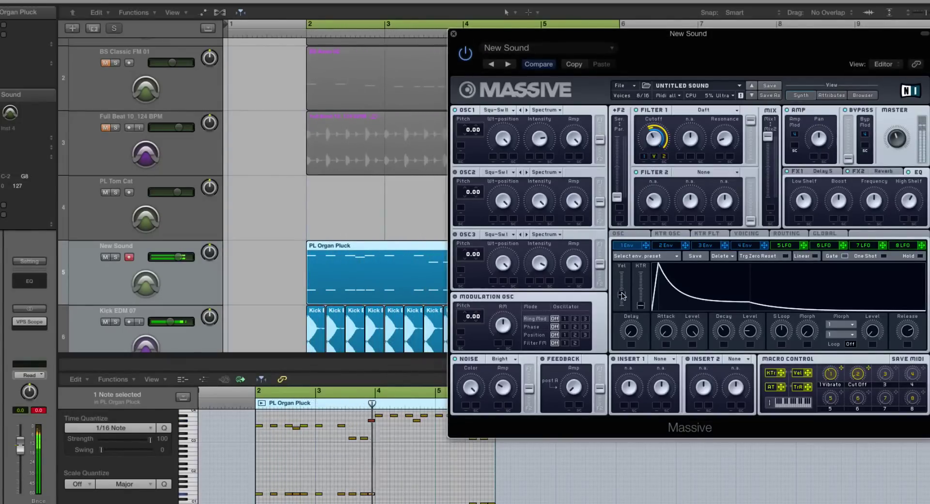
{"action": "key", "text": "space"}
{"action": "mouse_move", "coordinate": [621, 293]}
{"action": "left_mouse_down"}
{"action": "mouse_move", "coordinate": [622, 304]}
{"action": "mouse_move", "coordinate": [622, 294]}
{"action": "left_mouse_up"}
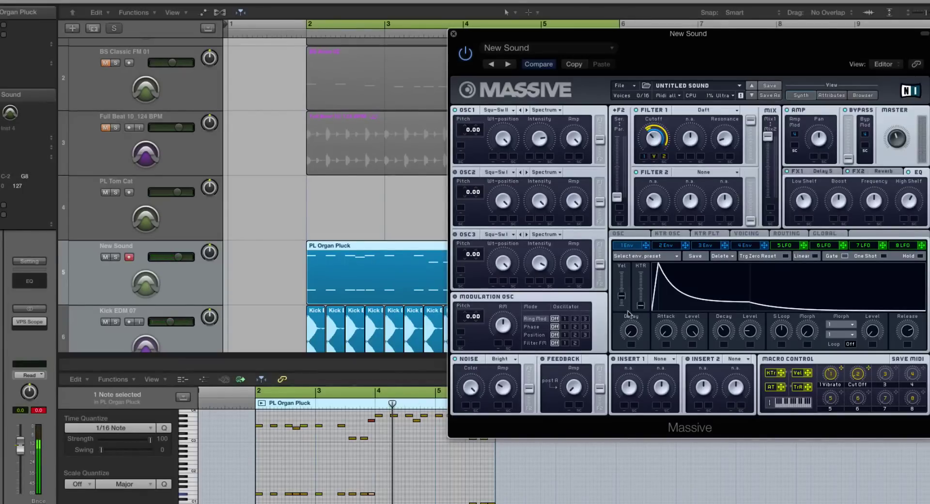
- Close the piano roll and fit all nine tracks into the arrangement view
{"action": "scroll", "coordinate": [306, 295], "scroll_direction": "down", "scroll_amount": 3}
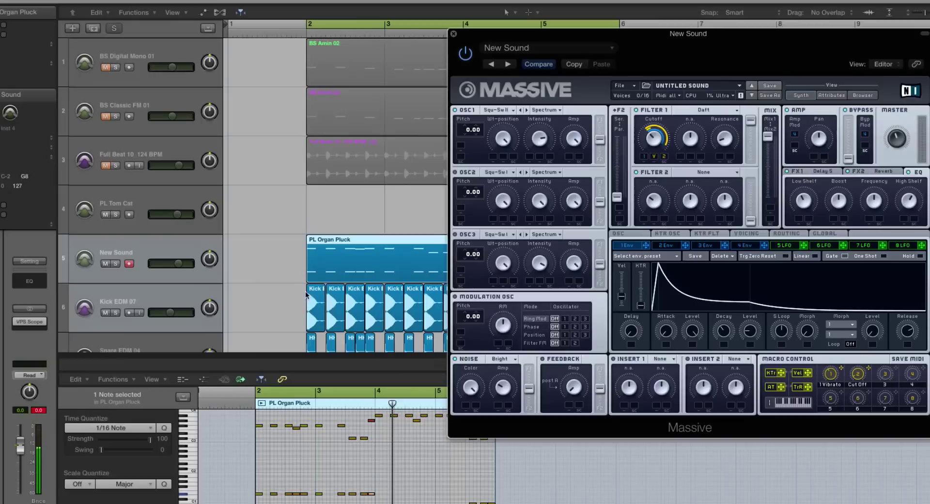
{"action": "key", "text": "x"}
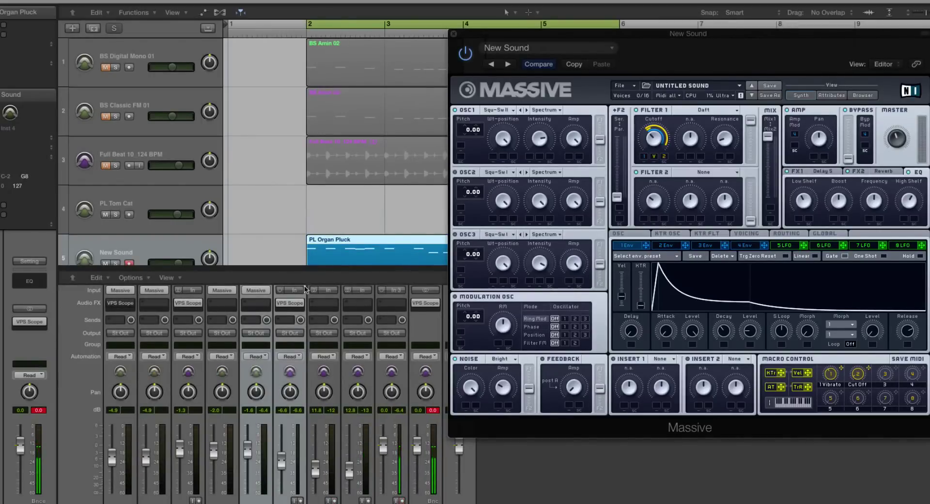
{"action": "key", "text": "x"}
{"action": "key", "text": "super+Up"}
{"action": "key", "text": "super+Up"}
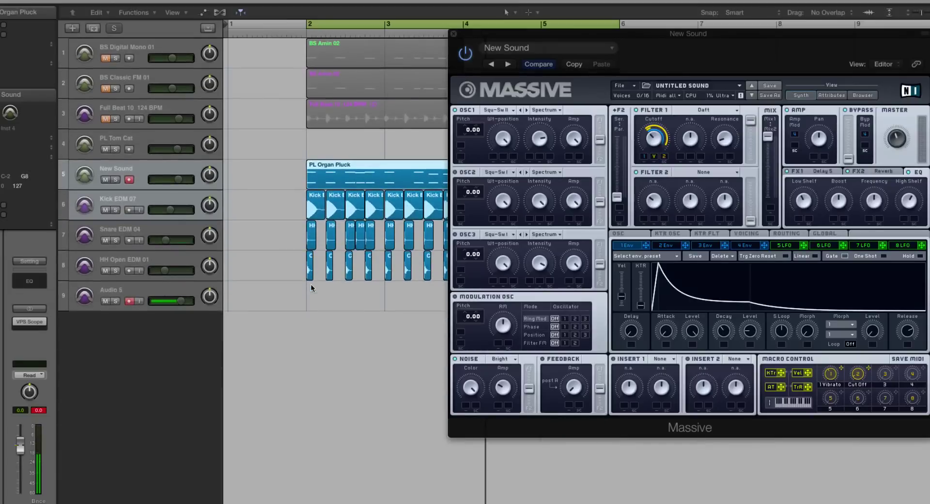
- Raise the damping of the FX1 delay while the loop plays, leaving playback stopped
{"action": "key", "text": "space"}
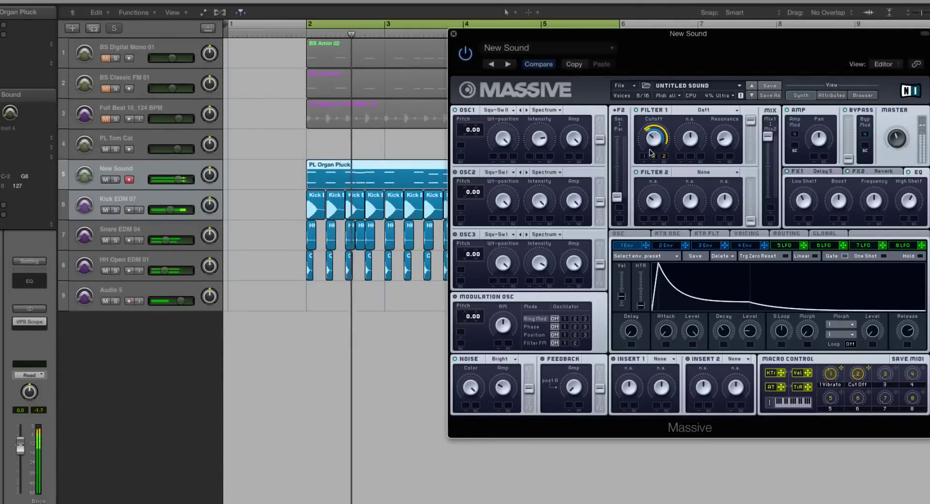
{"action": "left_click", "coordinate": [794, 171]}
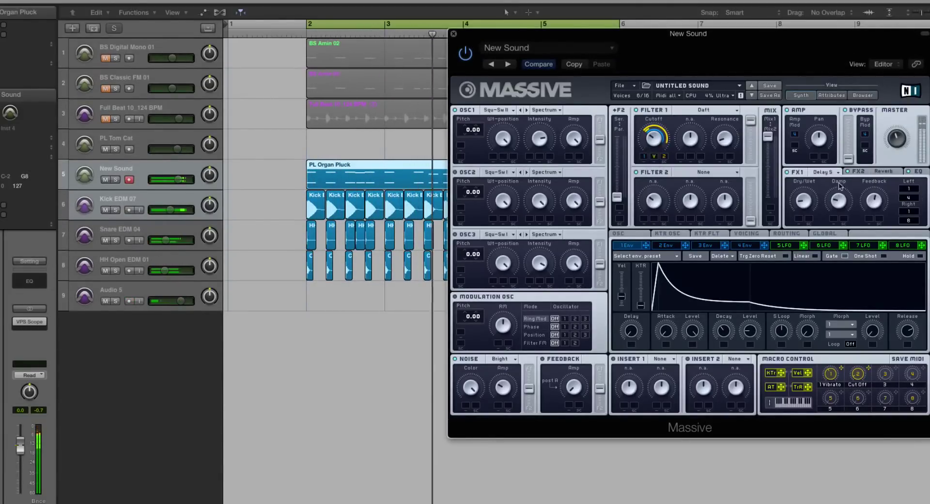
{"action": "left_click_drag", "start_coordinate": [839, 201], "coordinate": [839, 192]}
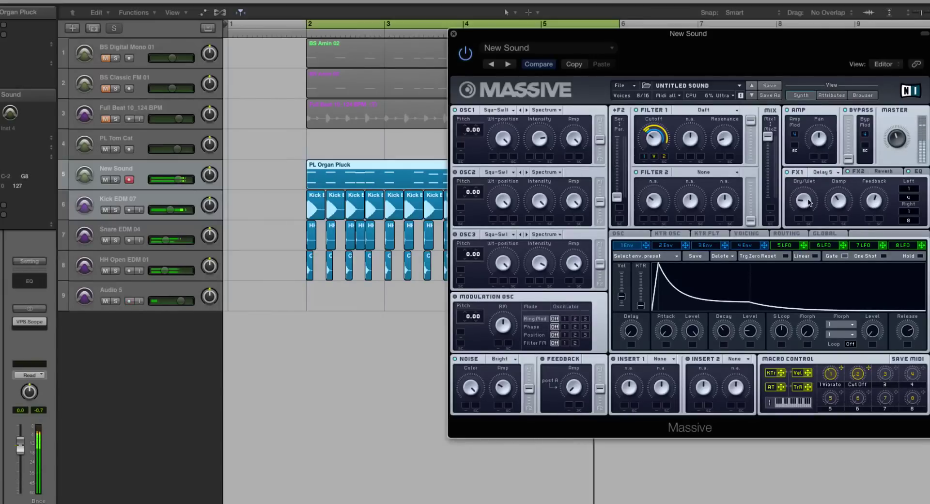
{"action": "key", "text": "space"}
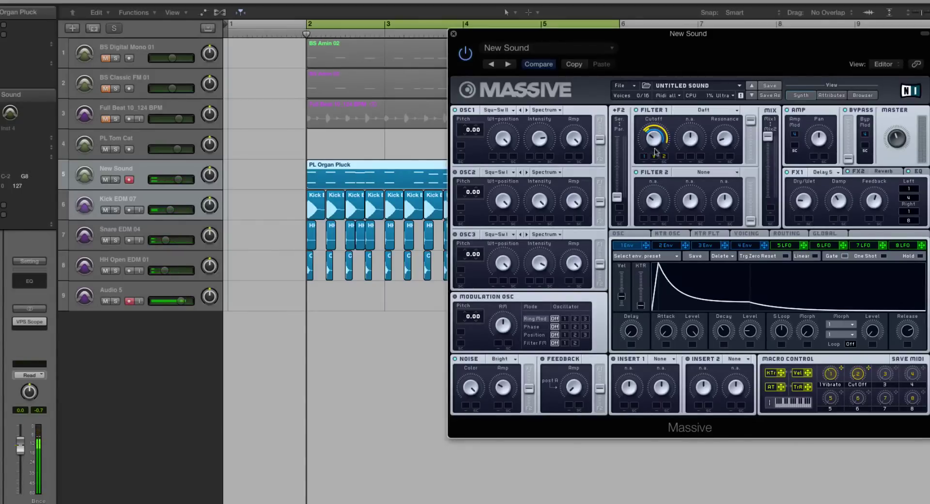
- Shape envelope 2 with a shorter attack, a short decay and the decay level at minimum
{"action": "left_click", "coordinate": [669, 246]}
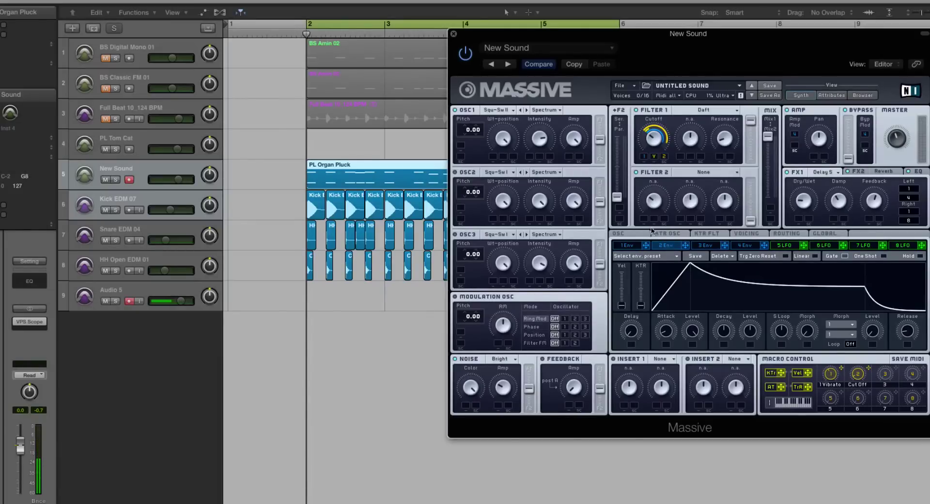
{"action": "left_click_drag", "start_coordinate": [665, 331], "coordinate": [666, 354]}
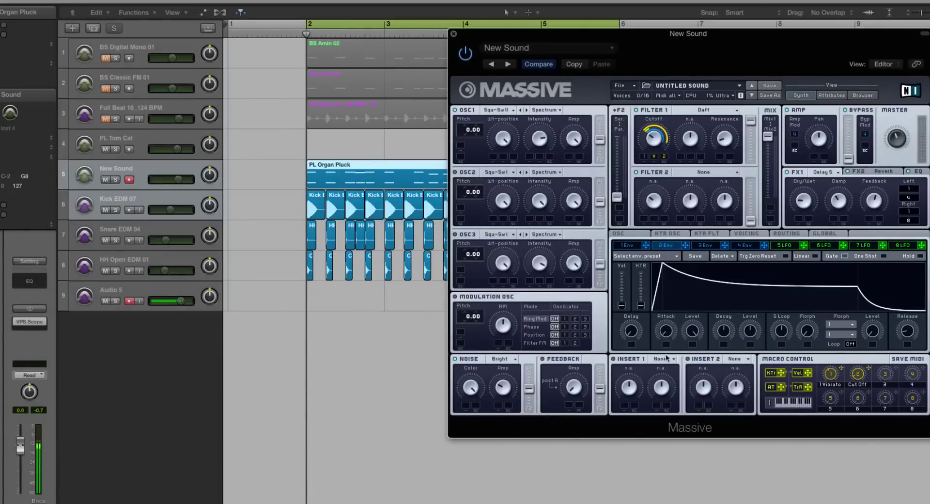
{"action": "left_click_drag", "start_coordinate": [720, 335], "coordinate": [746, 391]}
{"action": "left_click_drag", "start_coordinate": [752, 331], "coordinate": [752, 417]}
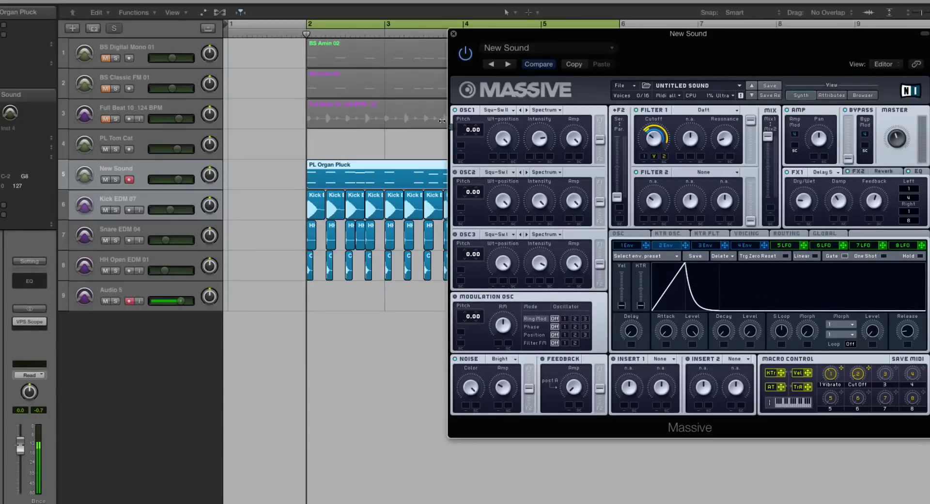
- Assign envelope 2 to oscillator 1's pitch at 48.00 and fine-tune its decay while soloing the pluck region
{"action": "left_click_drag", "start_coordinate": [457, 148], "coordinate": [467, 98]}
{"action": "key", "text": "space"}
{"action": "left_click_drag", "start_coordinate": [730, 336], "coordinate": [724, 319]}
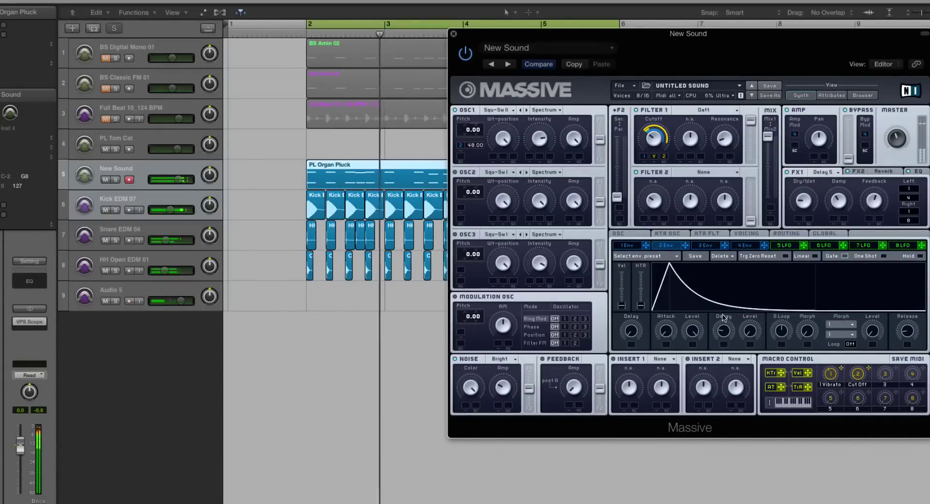
{"action": "left_click_drag", "start_coordinate": [722, 320], "coordinate": [725, 325]}
{"action": "key", "text": "ctrl+s"}
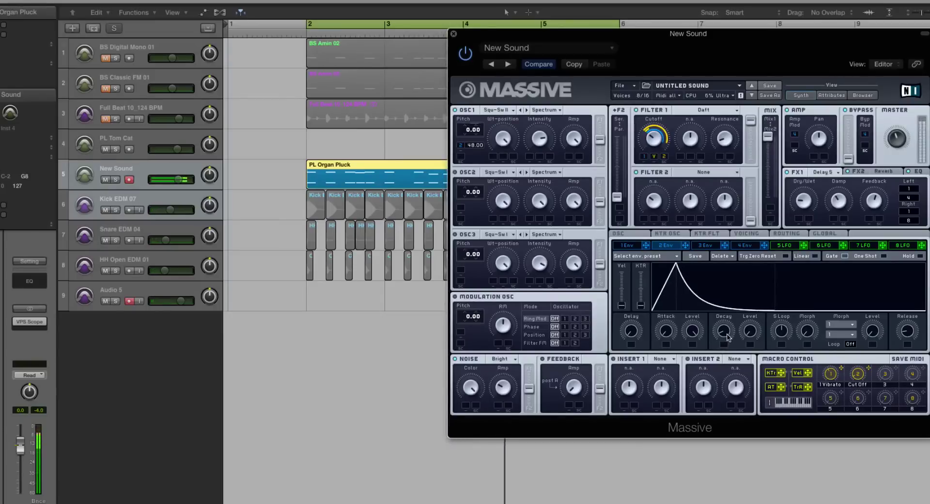
{"action": "key", "text": "ctrl+s"}
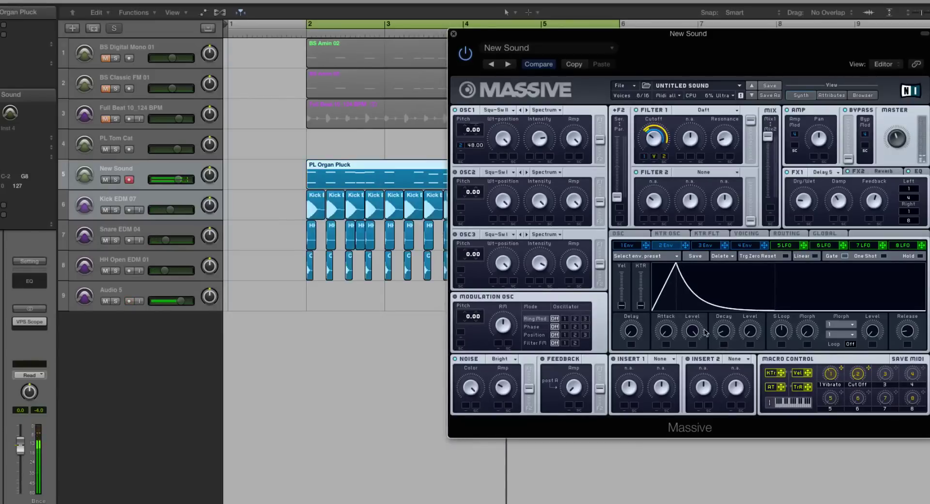
- Lower envelope 2's attack level slightly while the full loop plays
{"action": "left_click", "coordinate": [295, 194]}
{"action": "key", "text": "super+Up"}
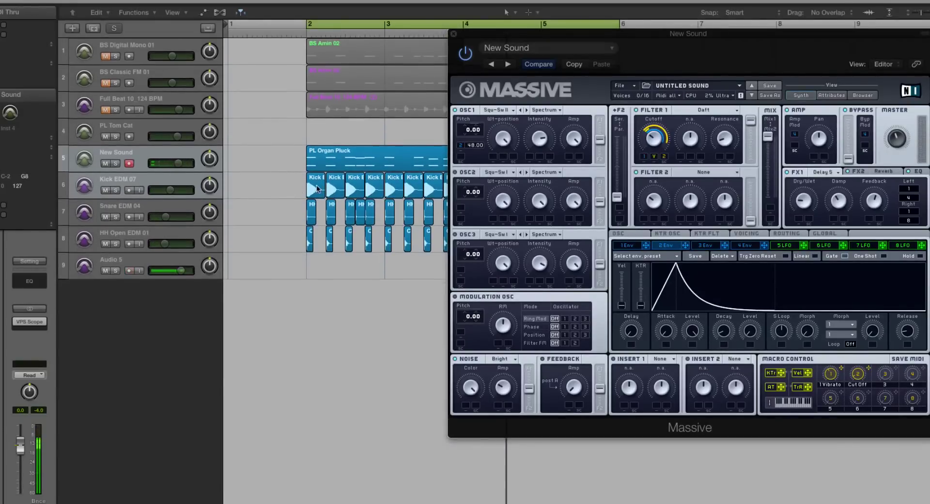
{"action": "key", "text": "space"}
{"action": "left_click", "coordinate": [691, 334]}
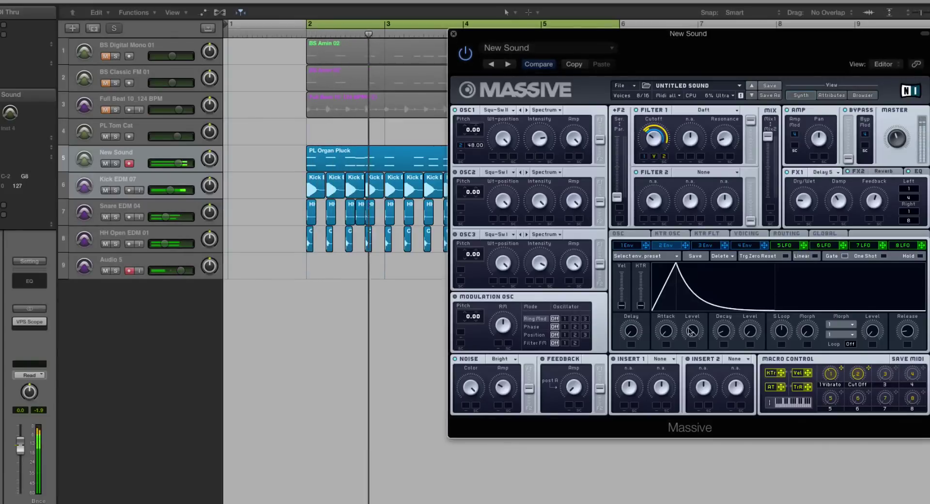
{"action": "left_click_drag", "start_coordinate": [690, 332], "coordinate": [695, 333]}
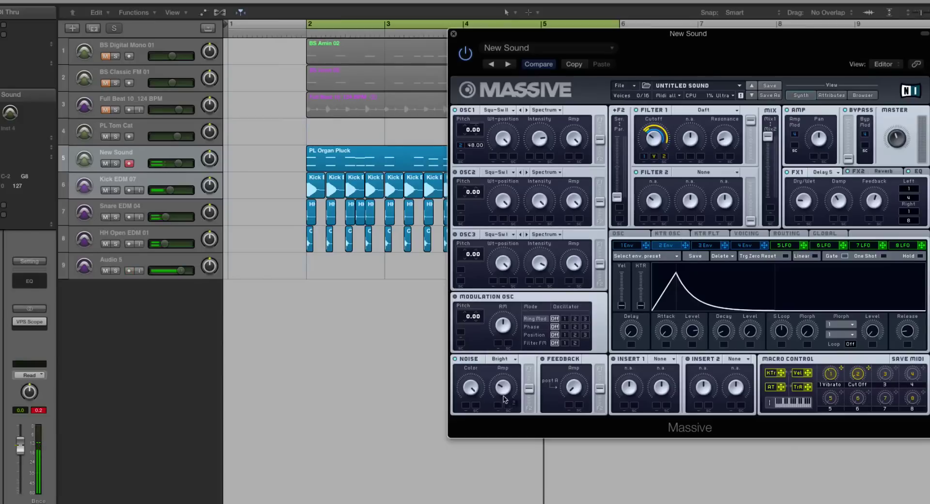
- Modulate the noise oscillator's amp with envelope 2 and audition the loop
{"action": "left_click_drag", "start_coordinate": [498, 407], "coordinate": [492, 383]}
{"action": "scroll", "coordinate": [355, 160], "scroll_direction": "up", "scroll_amount": 5}
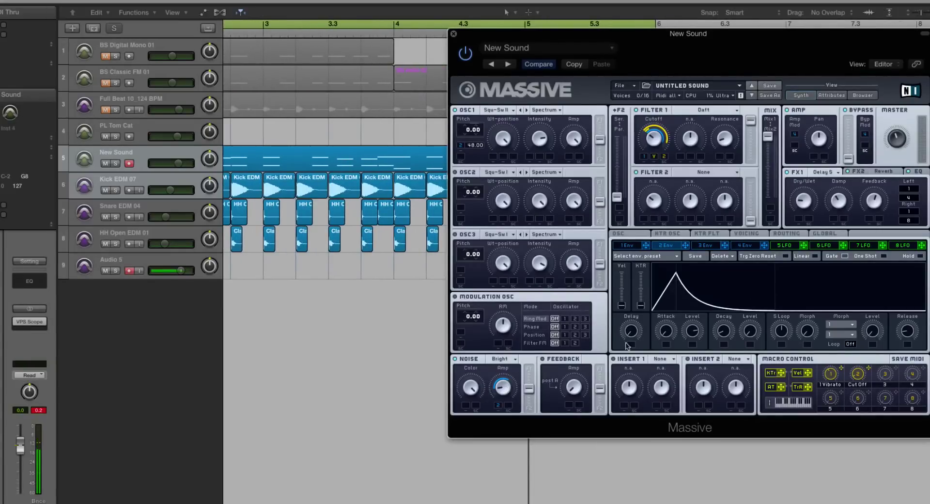
{"action": "key", "text": "space"}
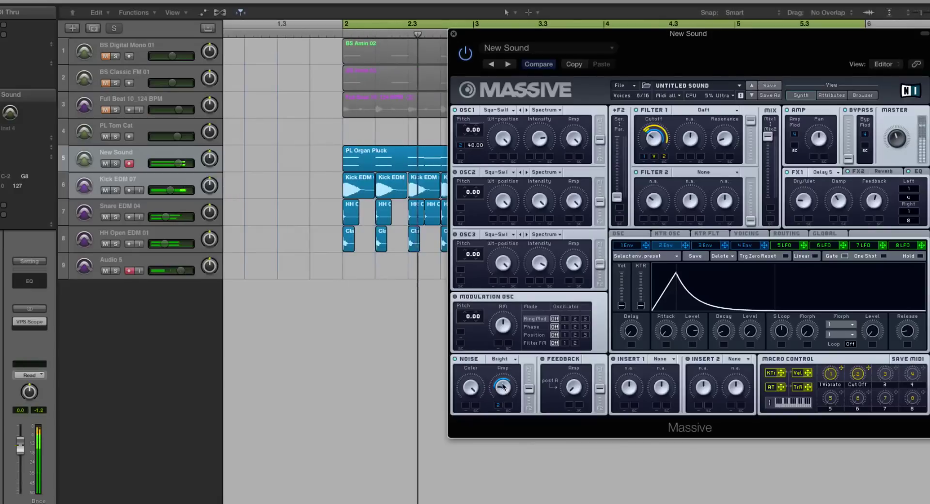
- Show the oscillator settings page and the FX2 reverb controls
{"action": "left_click", "coordinate": [629, 234]}
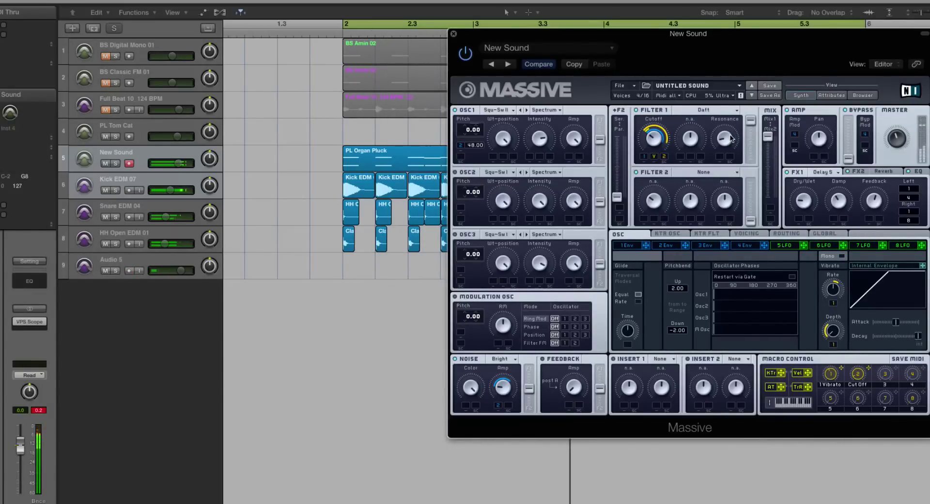
{"action": "left_click", "coordinate": [857, 171]}
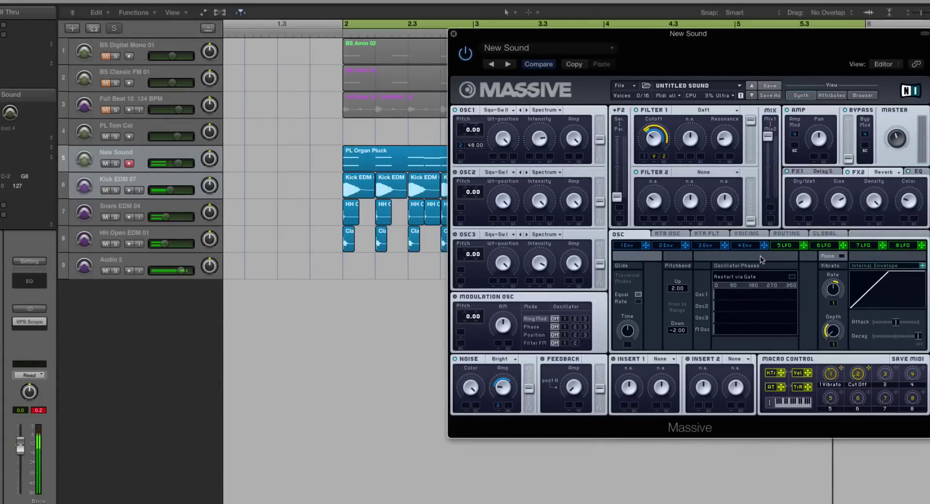
- Set the upper curve of LFO 5 to Random Steps 2 after trying Random Steps 1
{"action": "left_click", "coordinate": [783, 246]}
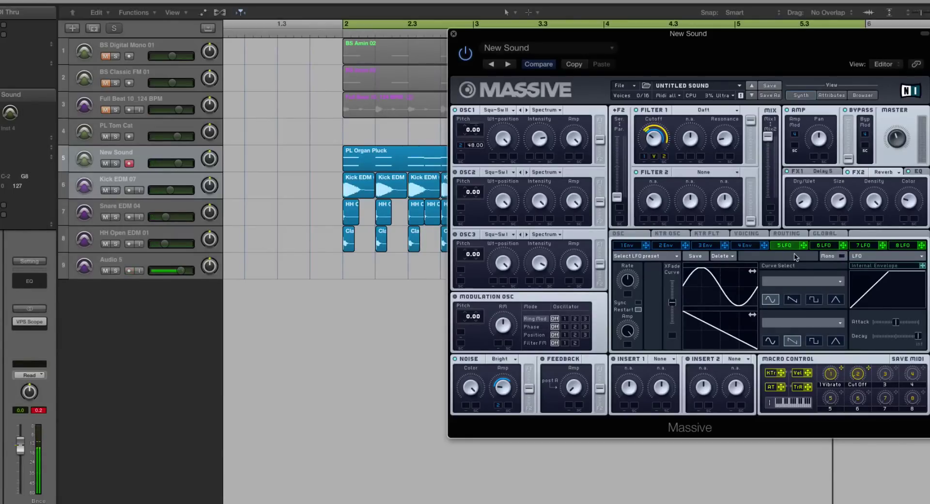
{"action": "left_click", "coordinate": [793, 285]}
{"action": "left_click", "coordinate": [804, 388]}
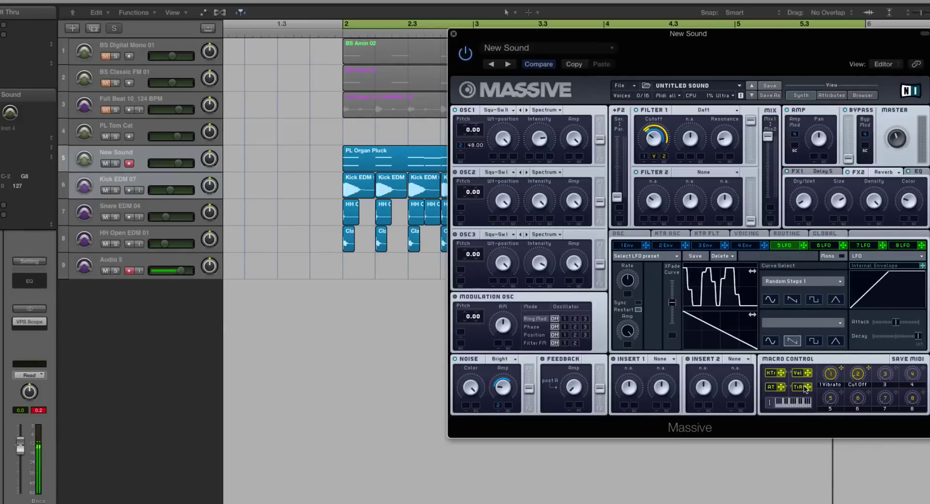
{"action": "left_click", "coordinate": [775, 281]}
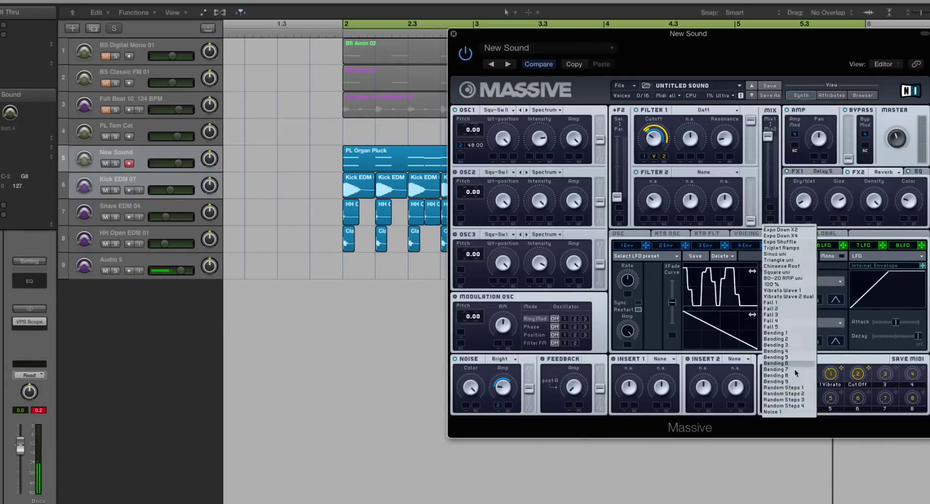
{"action": "left_click", "coordinate": [794, 396]}
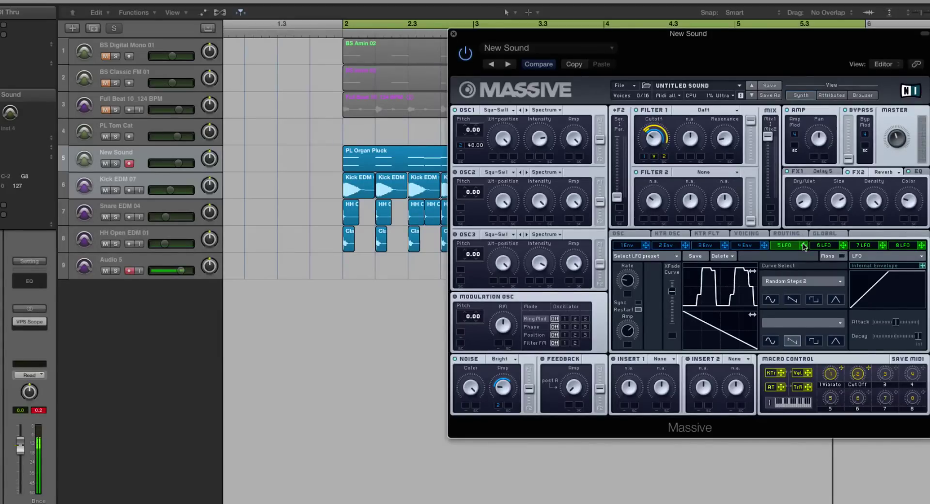
- Assign LFO 5 to oscillator 1's intensity and to envelope 1's attack and attack level
{"action": "left_click_drag", "start_coordinate": [692, 215], "coordinate": [539, 149]}
{"action": "left_click", "coordinate": [667, 248]}
{"action": "left_click", "coordinate": [631, 248]}
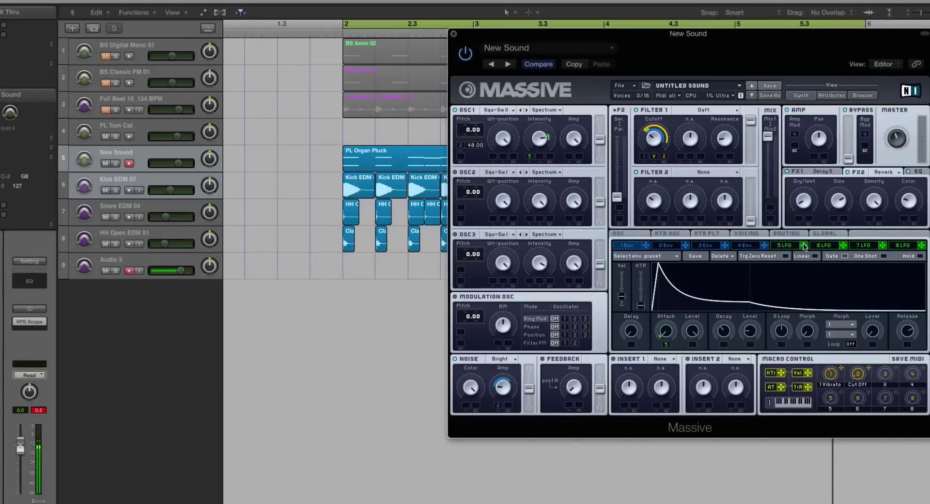
{"action": "left_click_drag", "start_coordinate": [803, 246], "coordinate": [693, 356]}
- Lengthen envelope 1's attack slightly and readjust filter 1's cutoff while auditioning the loop
{"action": "key", "text": "space"}
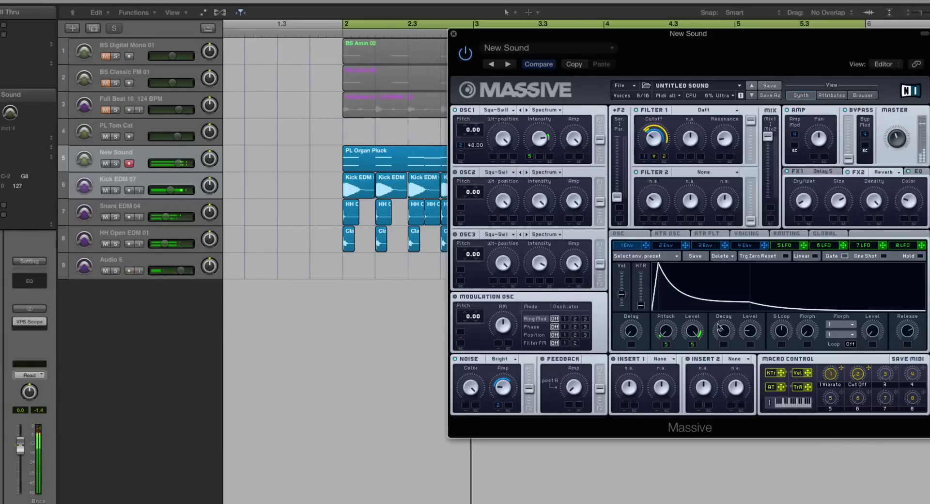
{"action": "mouse_move", "coordinate": [668, 334]}
{"action": "left_mouse_down"}
{"action": "mouse_move", "coordinate": [668, 319]}
{"action": "mouse_move", "coordinate": [670, 327]}
{"action": "left_mouse_up"}
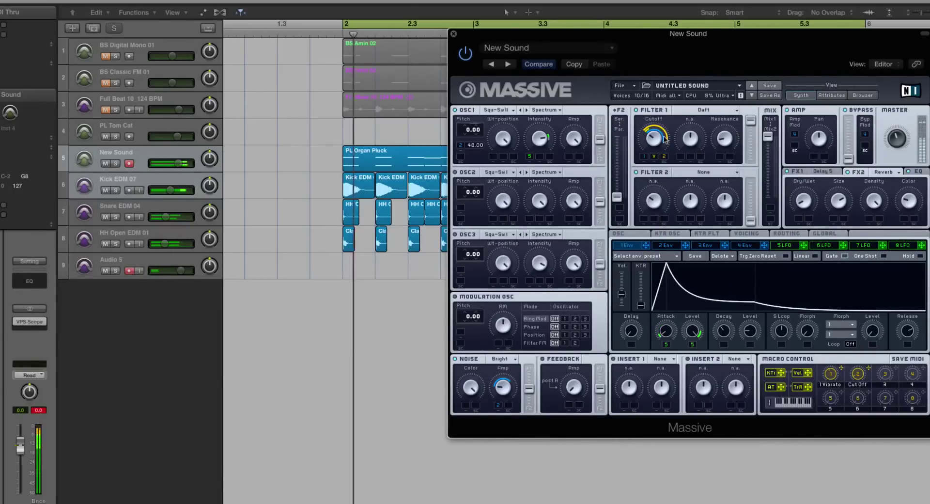
{"action": "left_click_drag", "start_coordinate": [665, 140], "coordinate": [663, 150]}
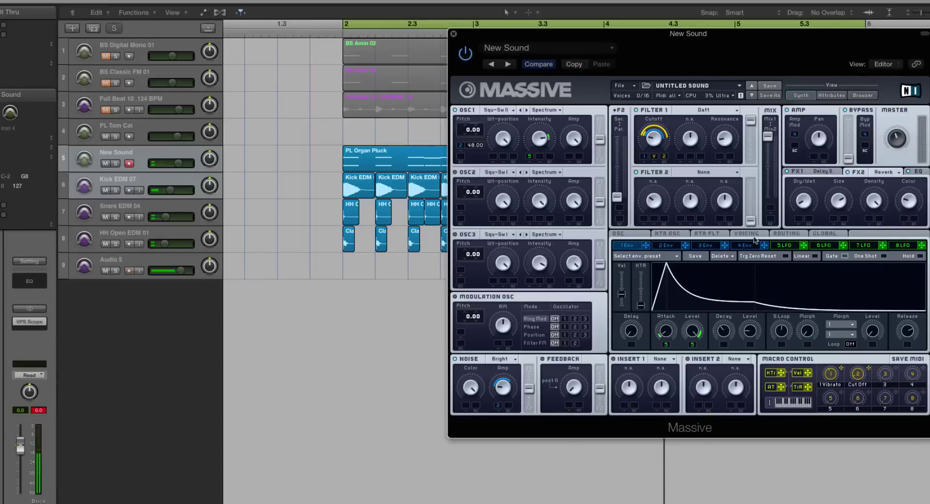
- Open the VPS Scope on the output channel, move its window beside Massive and select the PL Organ Pluck region
{"action": "left_click", "coordinate": [29, 322]}
{"action": "left_click_drag", "start_coordinate": [426, 128], "coordinate": [467, 184]}
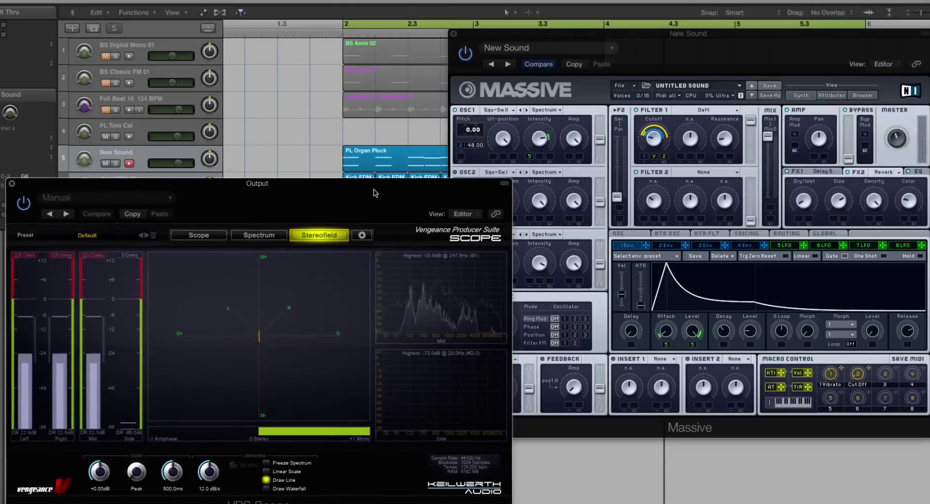
{"action": "left_click", "coordinate": [375, 153]}
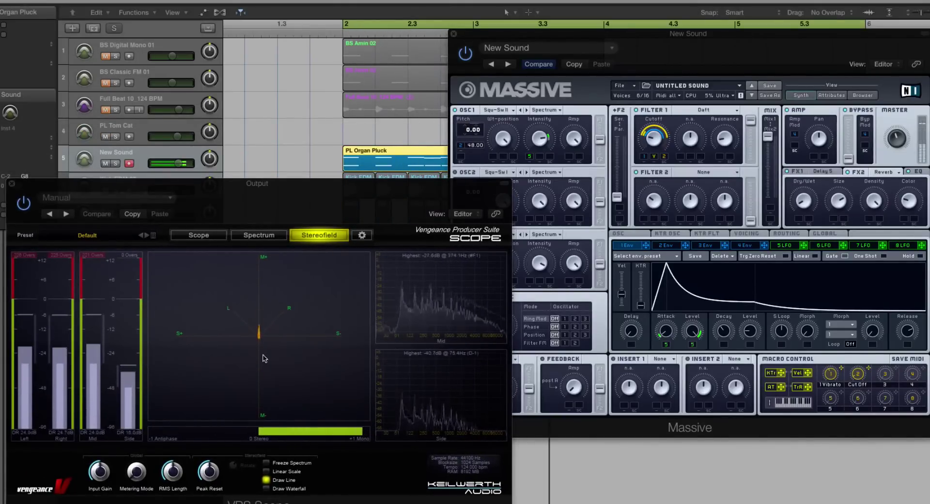
- Modulate the amp's pan with envelope 1 and compare the curves of envelopes 1 and 3
{"action": "left_click", "coordinate": [749, 233]}
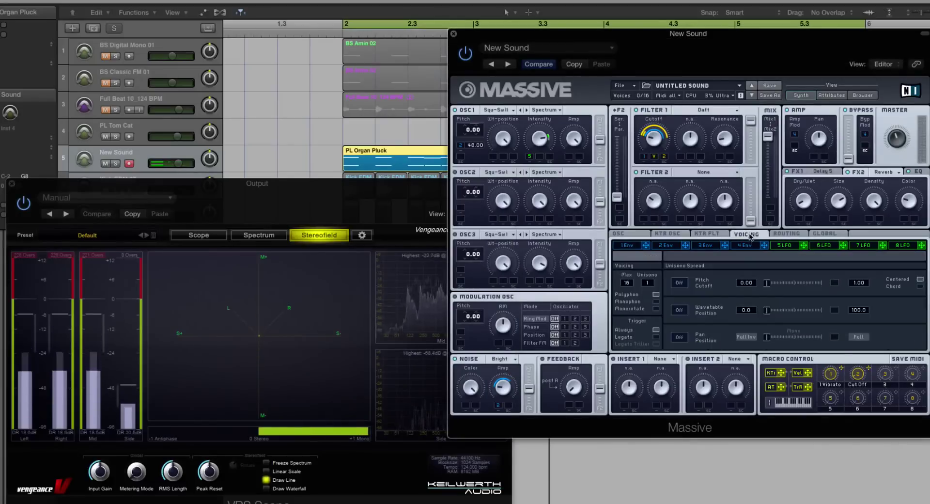
{"action": "left_click", "coordinate": [630, 246]}
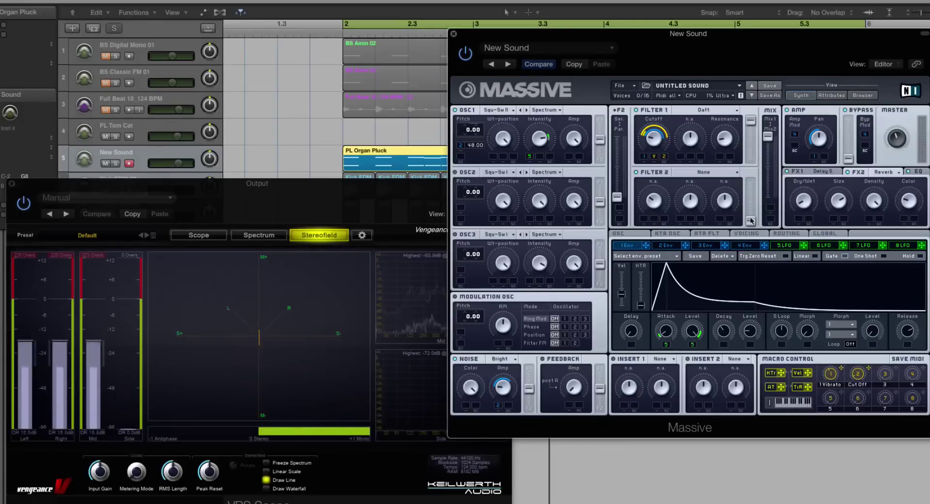
{"action": "left_click", "coordinate": [708, 245]}
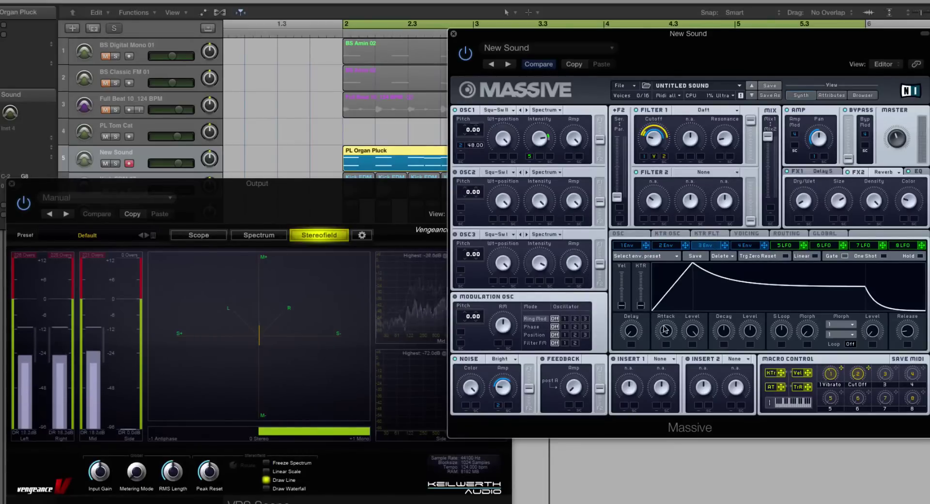
{"action": "left_click", "coordinate": [627, 247]}
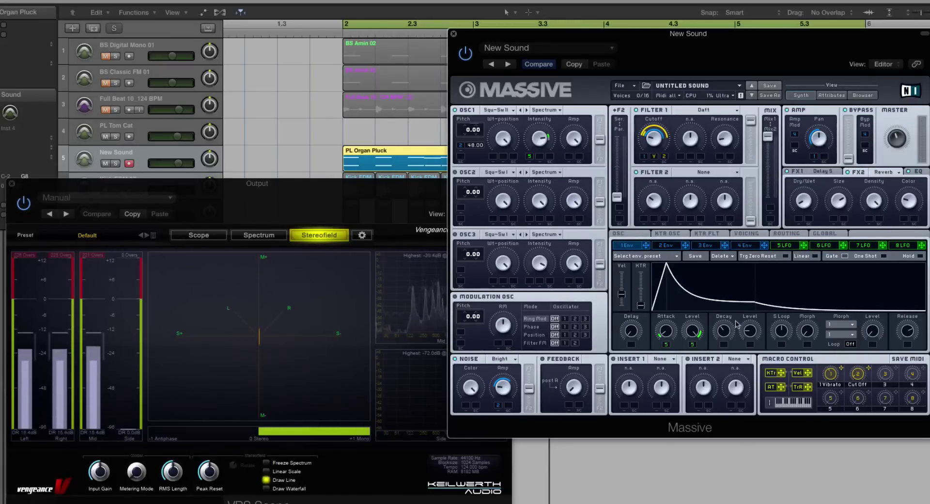
- Fine-tune envelope 3's decay level and release, and assign it to the amp's pan as a second modulator
{"action": "left_click", "coordinate": [709, 249]}
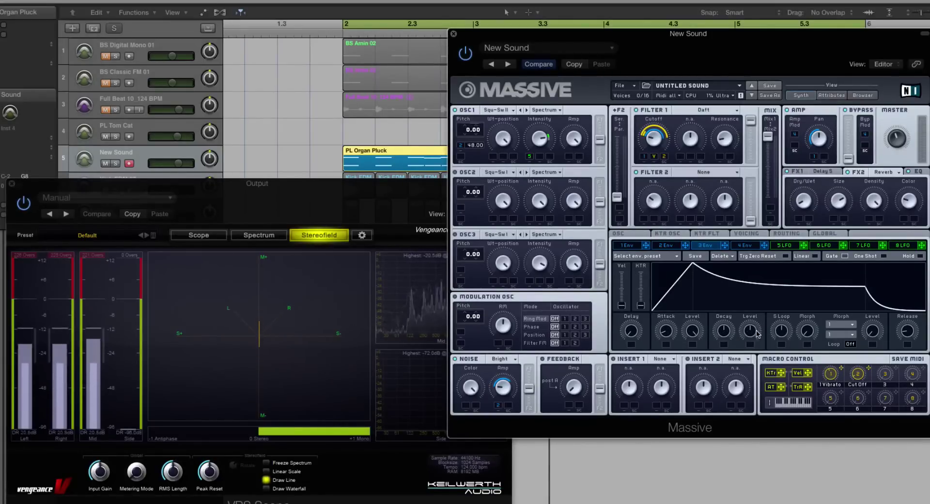
{"action": "left_click_drag", "start_coordinate": [756, 331], "coordinate": [745, 334]}
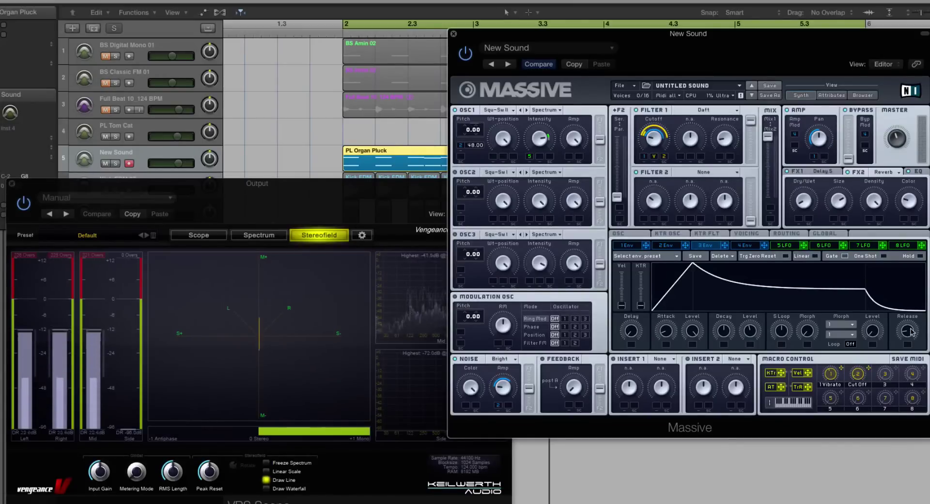
{"action": "left_click_drag", "start_coordinate": [910, 329], "coordinate": [912, 328]}
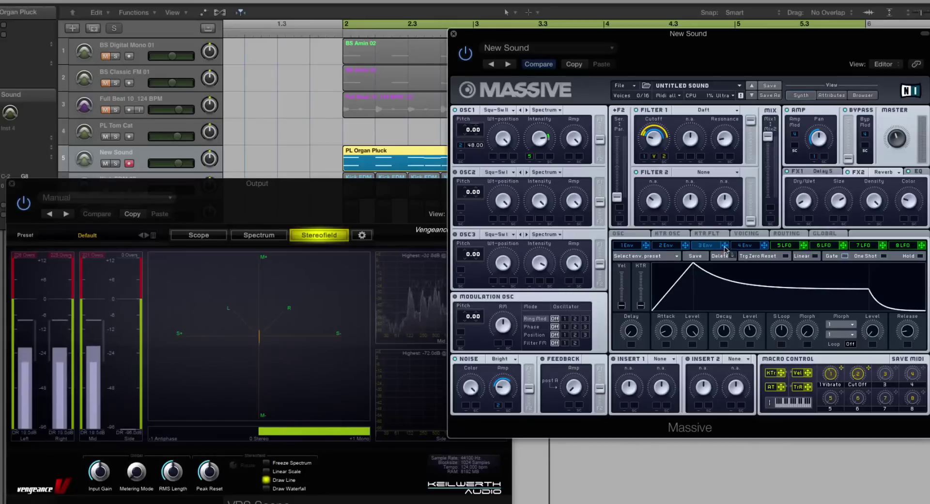
{"action": "left_click_drag", "start_coordinate": [725, 249], "coordinate": [822, 127]}
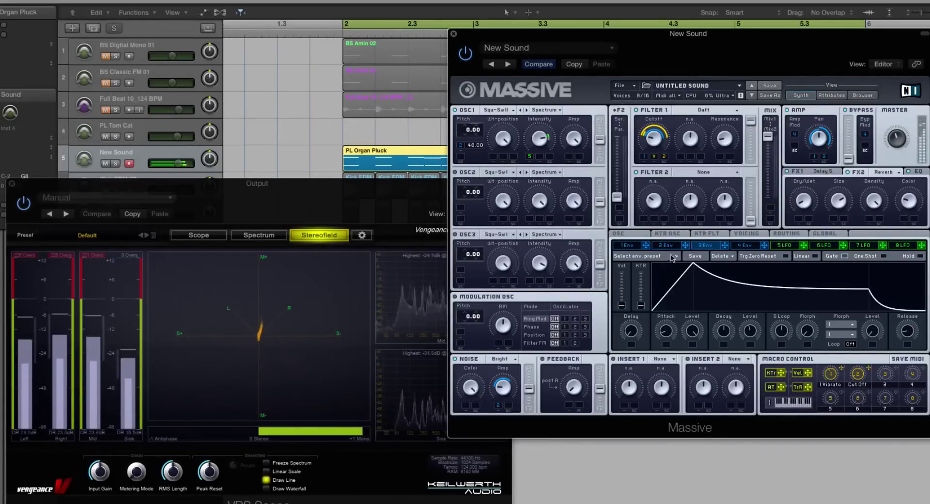
- Raise envelope 3's decay level to just below maximum and reposition the scope window to watch the stereo field
{"action": "left_click_drag", "start_coordinate": [750, 331], "coordinate": [757, 288]}
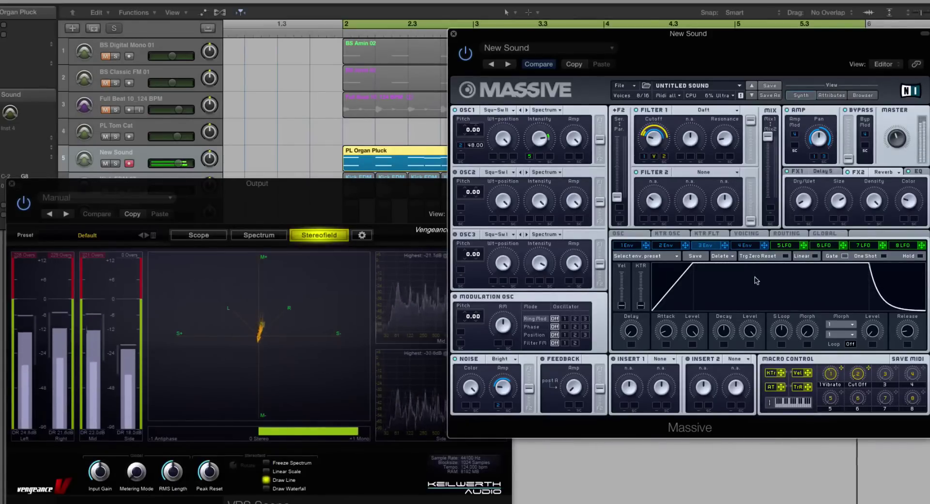
{"action": "left_click_drag", "start_coordinate": [750, 332], "coordinate": [750, 337]}
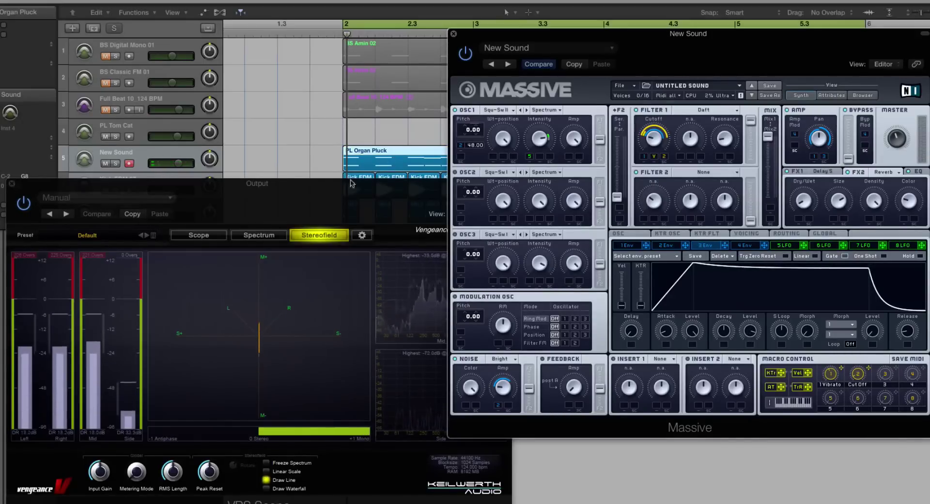
{"action": "left_click_drag", "start_coordinate": [225, 183], "coordinate": [324, 181]}
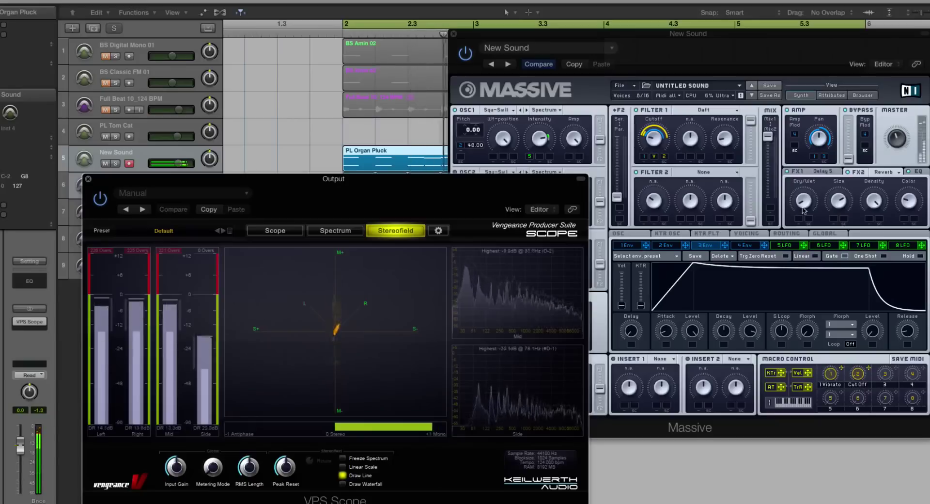
- Nudge the New Sound track's volume up slightly and detune oscillator 1's pitch to -0.06
{"action": "left_click", "coordinate": [823, 158]}
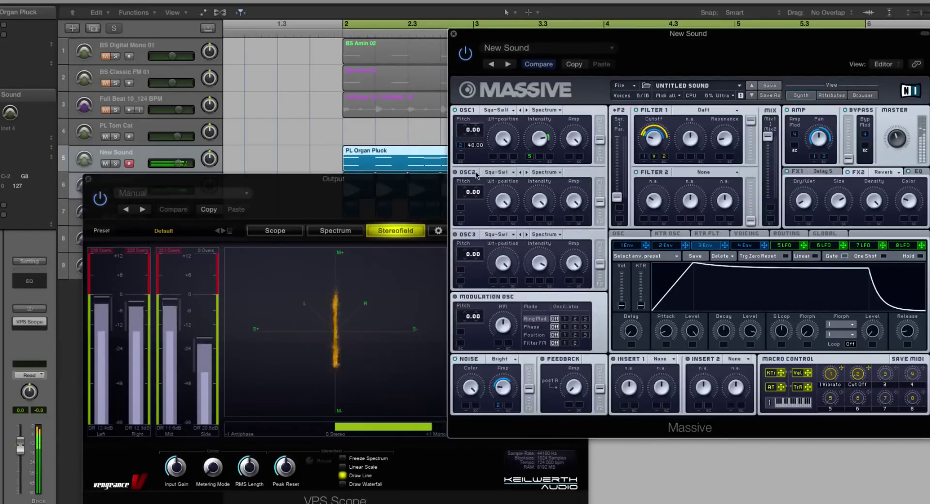
{"action": "left_click_drag", "start_coordinate": [178, 163], "coordinate": [180, 163]}
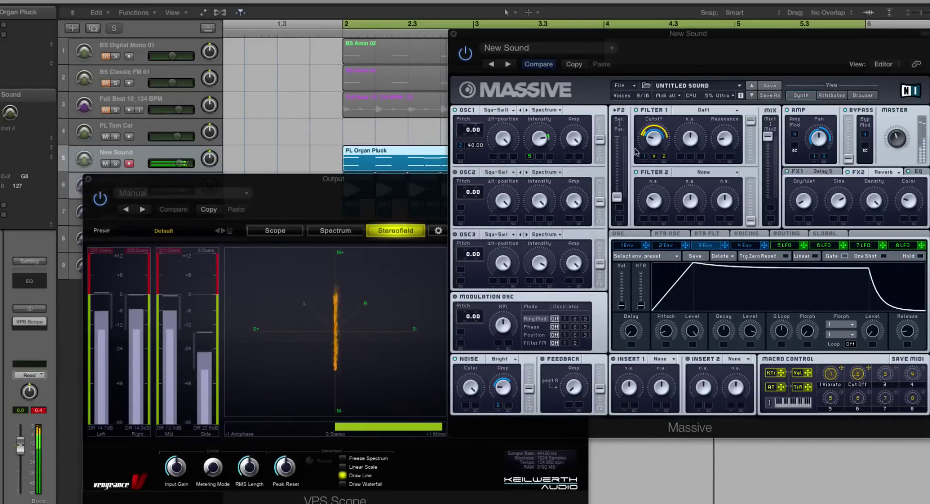
{"action": "left_click", "coordinate": [605, 162]}
{"action": "left_click_drag", "start_coordinate": [479, 132], "coordinate": [479, 136]}
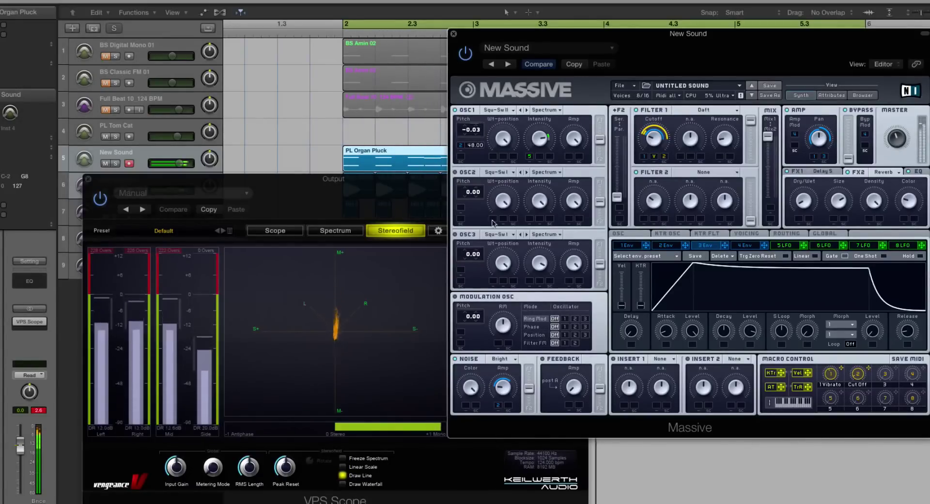
{"action": "key", "text": "space"}
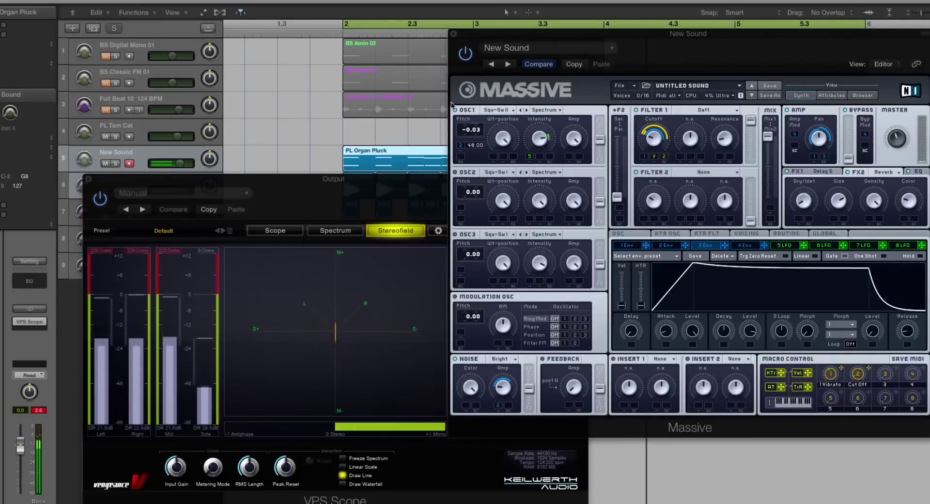
{"action": "left_click_drag", "start_coordinate": [481, 131], "coordinate": [481, 133]}
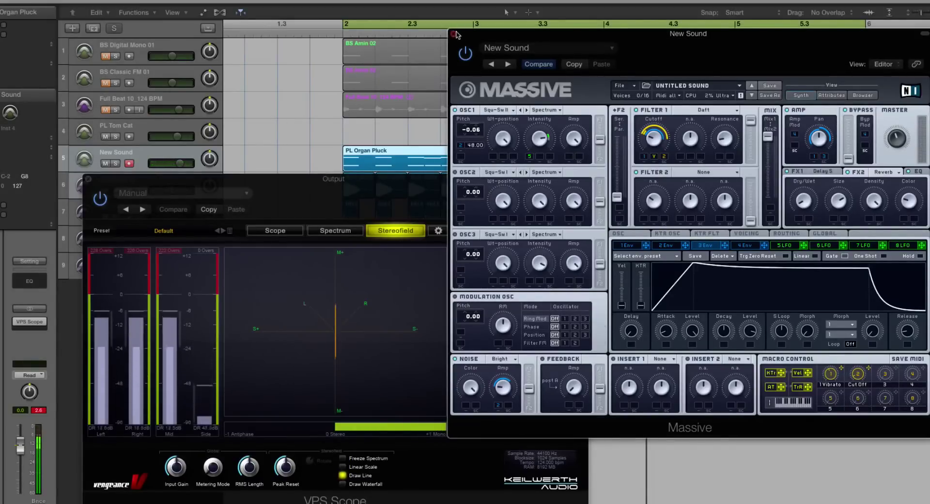
- Review Massive's oscillator settings page, close the Massive and VPS Scope windows and shrink the track heights
{"action": "left_click_drag", "start_coordinate": [469, 37], "coordinate": [393, 35]}
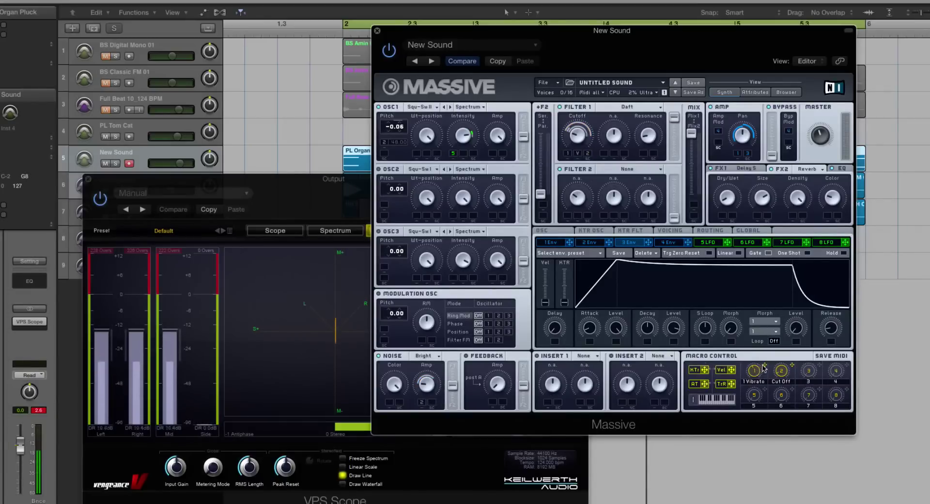
{"action": "left_click", "coordinate": [557, 232]}
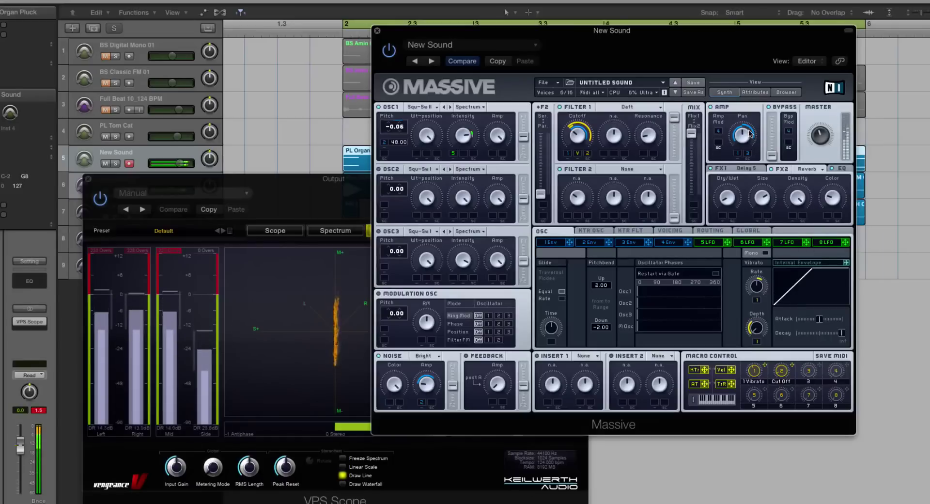
{"action": "left_click", "coordinate": [377, 32]}
{"action": "left_click", "coordinate": [88, 179]}
{"action": "scroll", "coordinate": [321, 211], "scroll_direction": "down", "scroll_amount": 2}
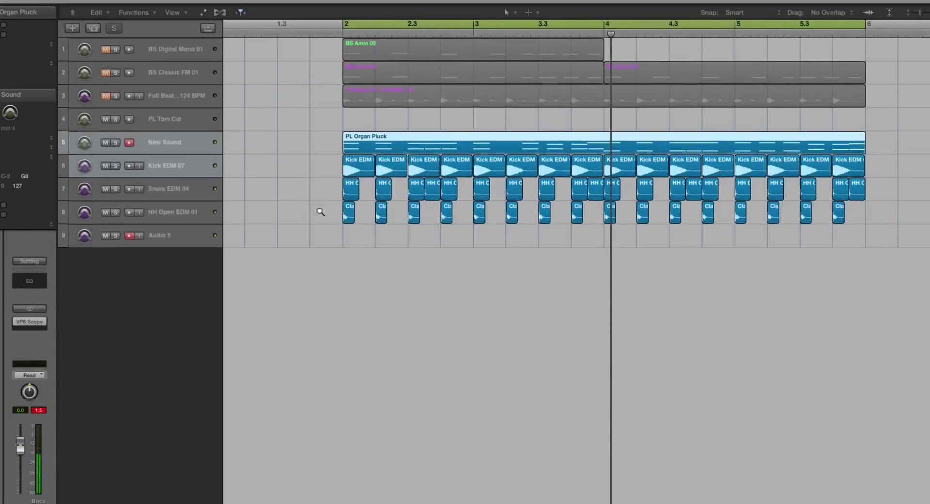
{"action": "scroll", "coordinate": [320, 212], "scroll_direction": "down", "scroll_amount": 1}
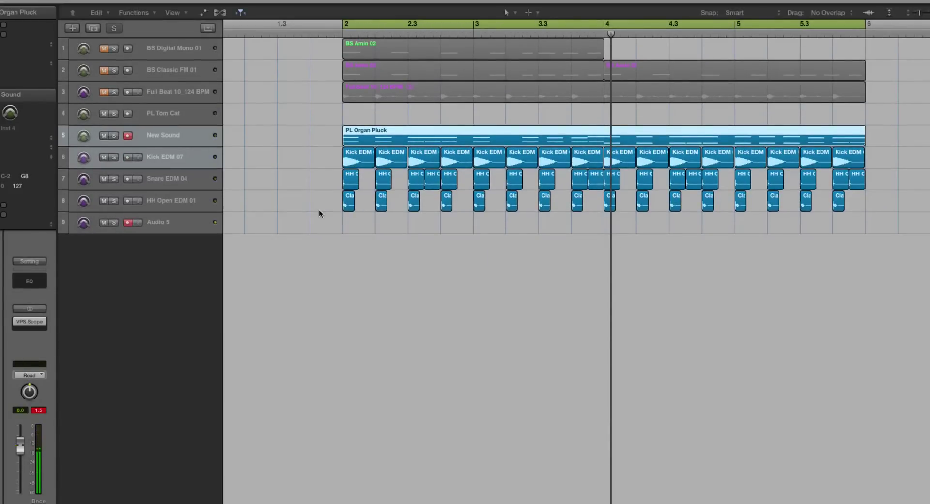